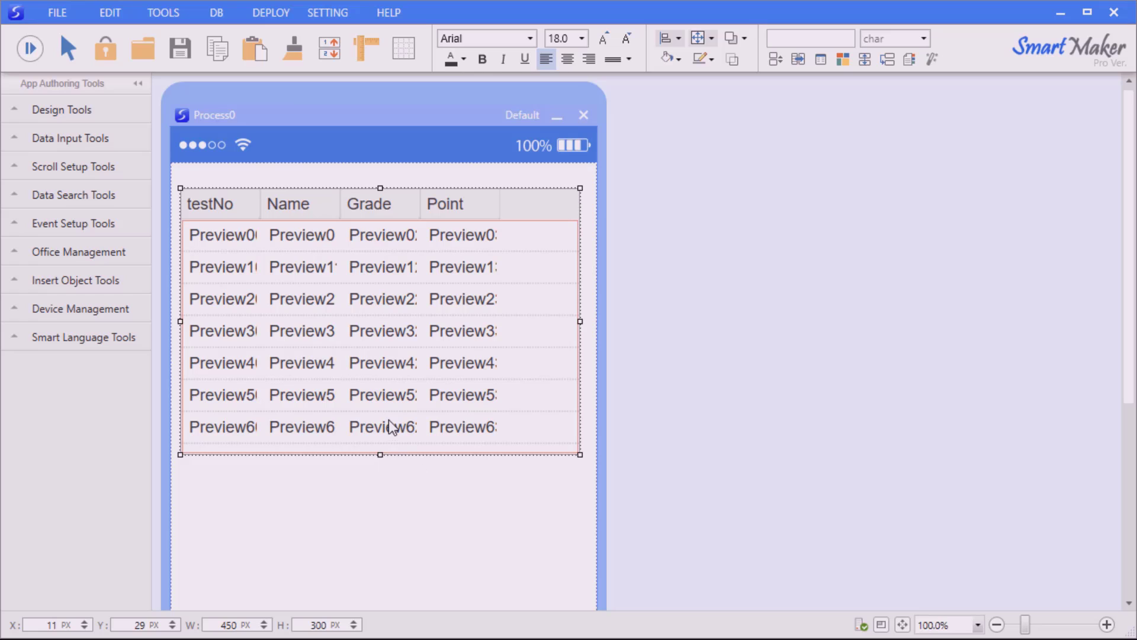
- Reposition the table slightly, stretch it downward to about 450 × 419 px, and lock the model
{"action": "left_click_drag", "start_coordinate": [387, 419], "coordinate": [392, 421]}
{"action": "left_click_drag", "start_coordinate": [387, 466], "coordinate": [396, 563]}
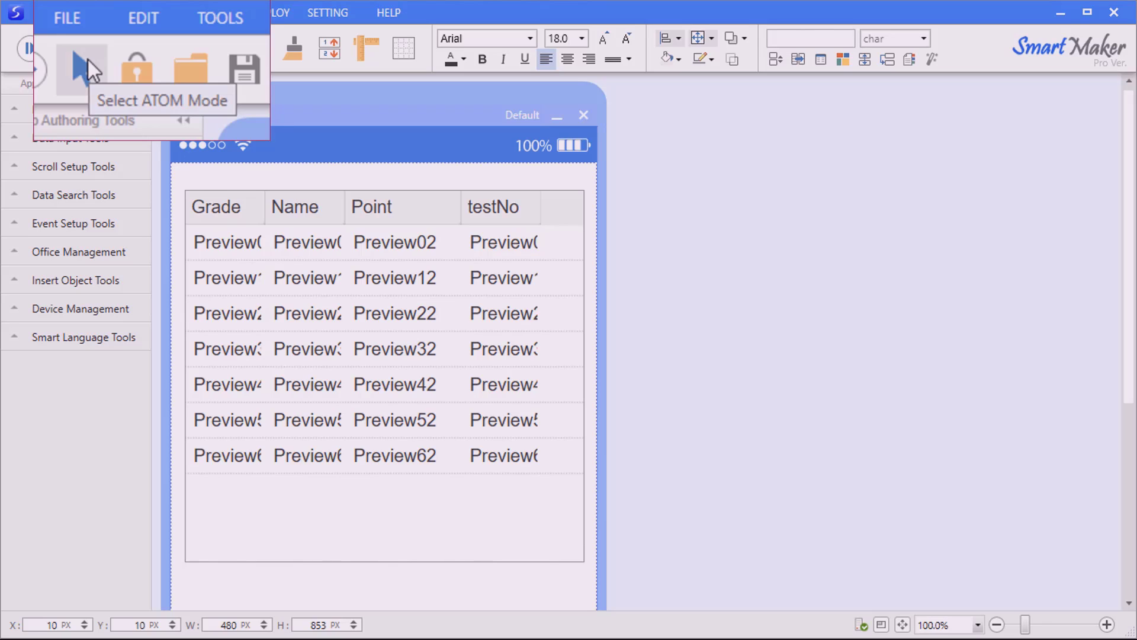
{"action": "left_click", "coordinate": [71, 48]}
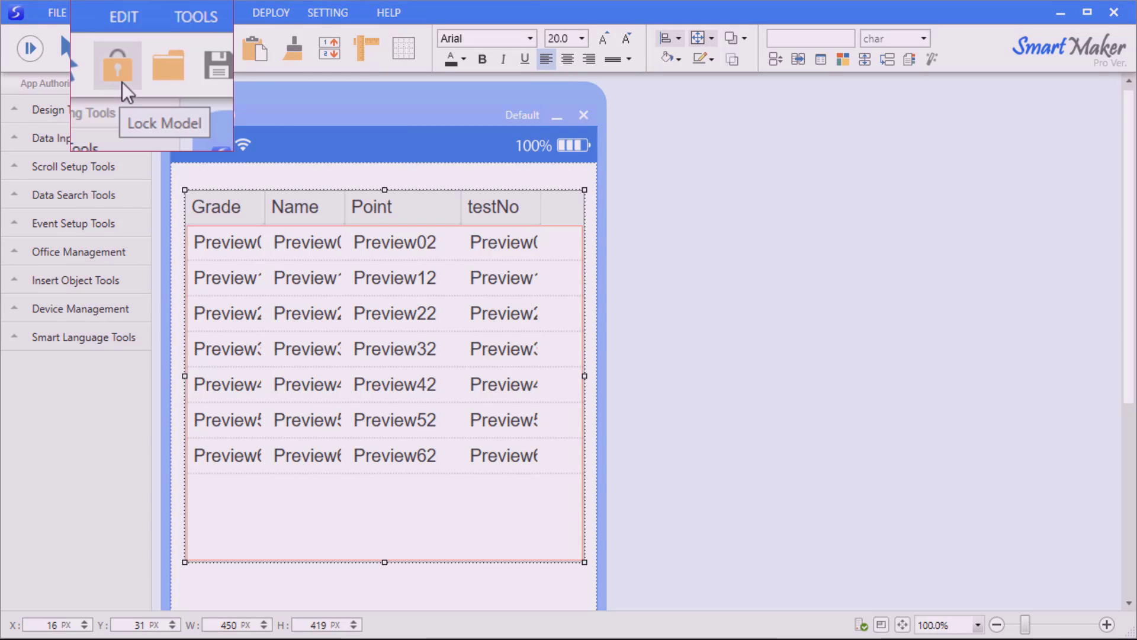
{"action": "left_click", "coordinate": [105, 49]}
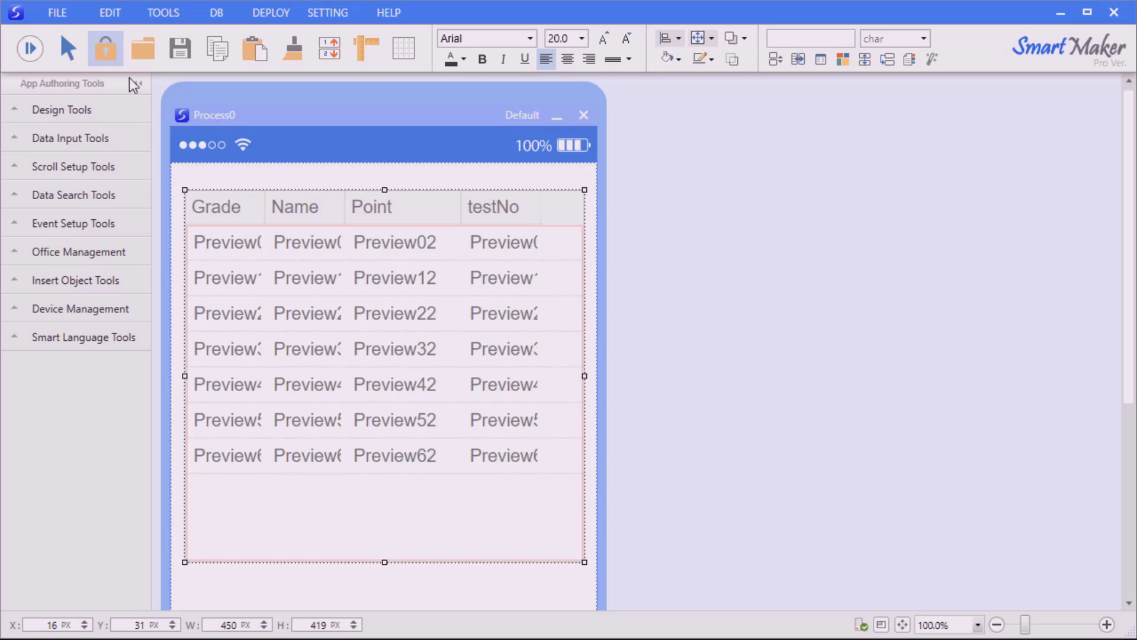
- Open the program model My Favorites.QPM and place its form beside the Process0 form
{"action": "left_click", "coordinate": [148, 49]}
{"action": "left_click", "coordinate": [638, 275]}
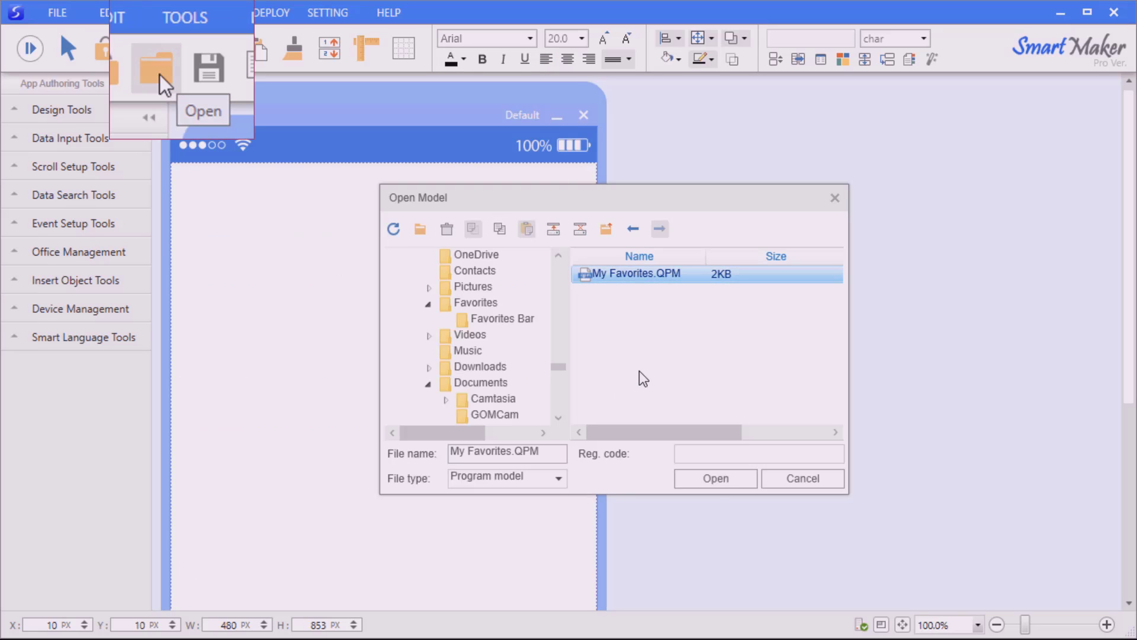
{"action": "left_click", "coordinate": [715, 478]}
{"action": "left_click_drag", "start_coordinate": [698, 102], "coordinate": [842, 106]}
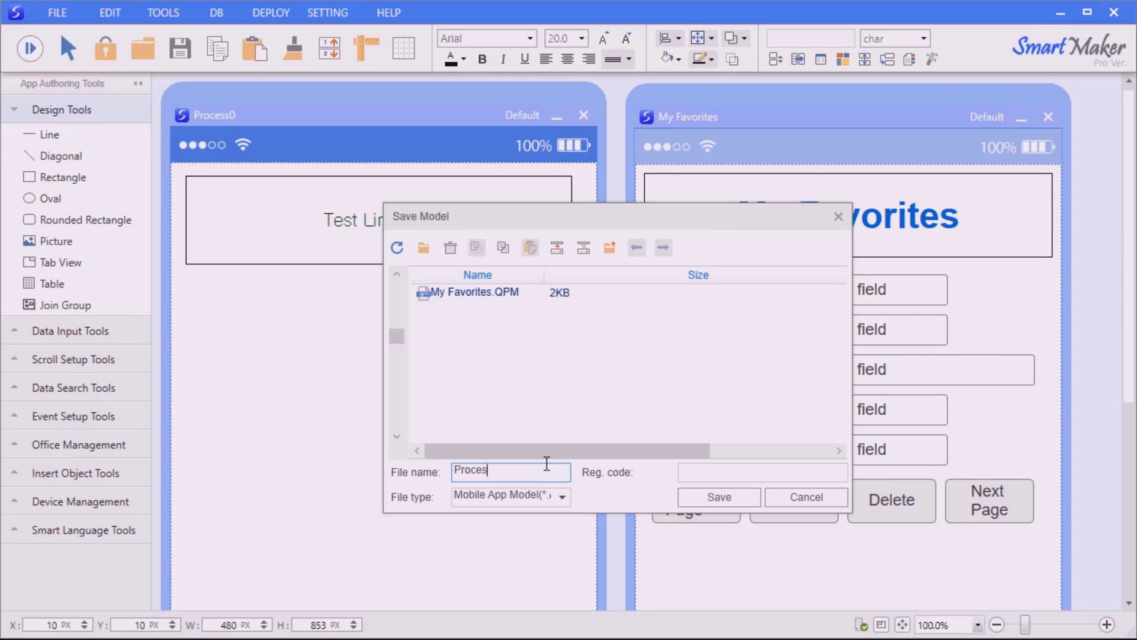
- Save the Process0 model under the file name "test form"
{"action": "key", "text": "BackSpace"}
{"action": "key", "text": "BackSpace"}
{"action": "key", "text": "BackSpace"}
{"action": "key", "text": "BackSpace"}
{"action": "key", "text": "BackSpace"}
{"action": "key", "text": "BackSpace"}
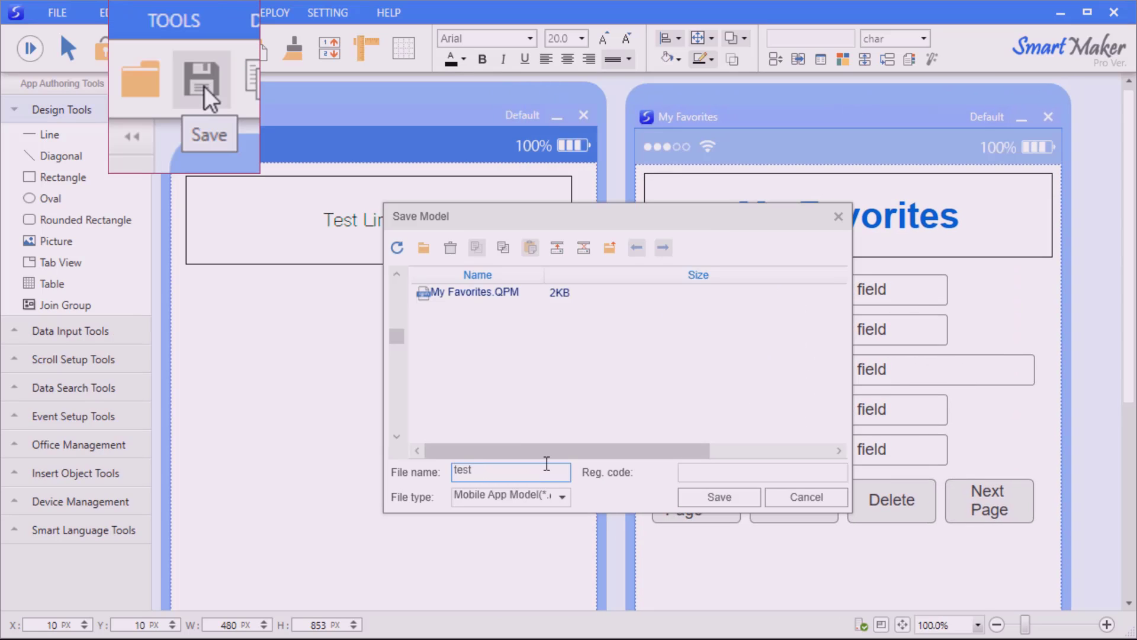
{"action": "type", "text": "test form"}
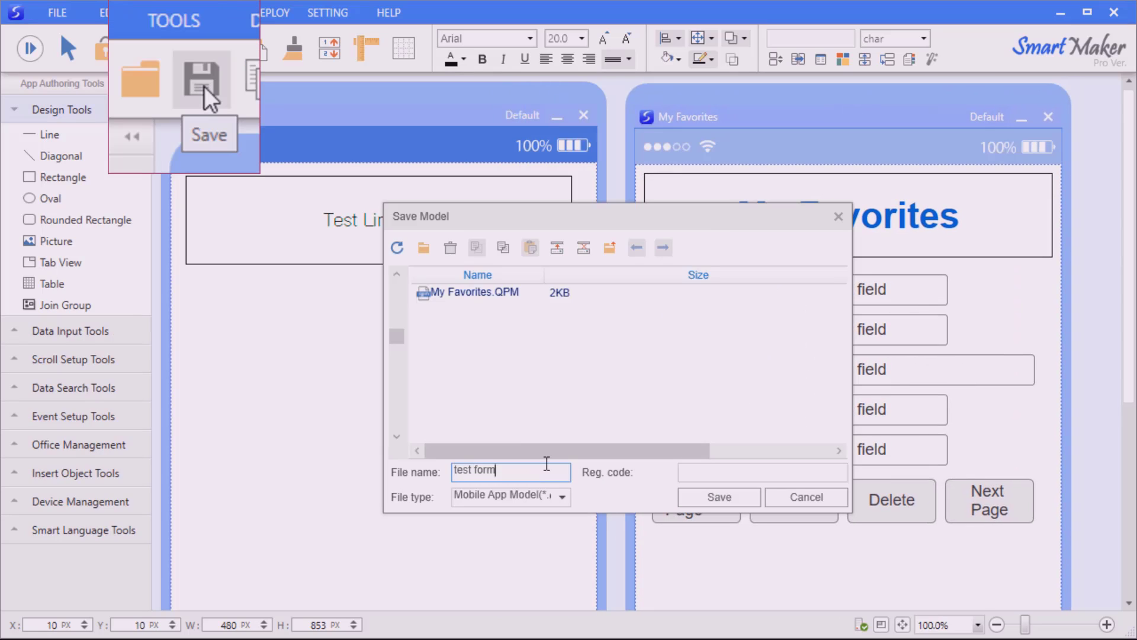
{"action": "left_click", "coordinate": [719, 499]}
- Paste copies of the "Test Line 123" rectangle to make four in total and arrange them in a vertical stack
{"action": "key", "text": "ctrl+v"}
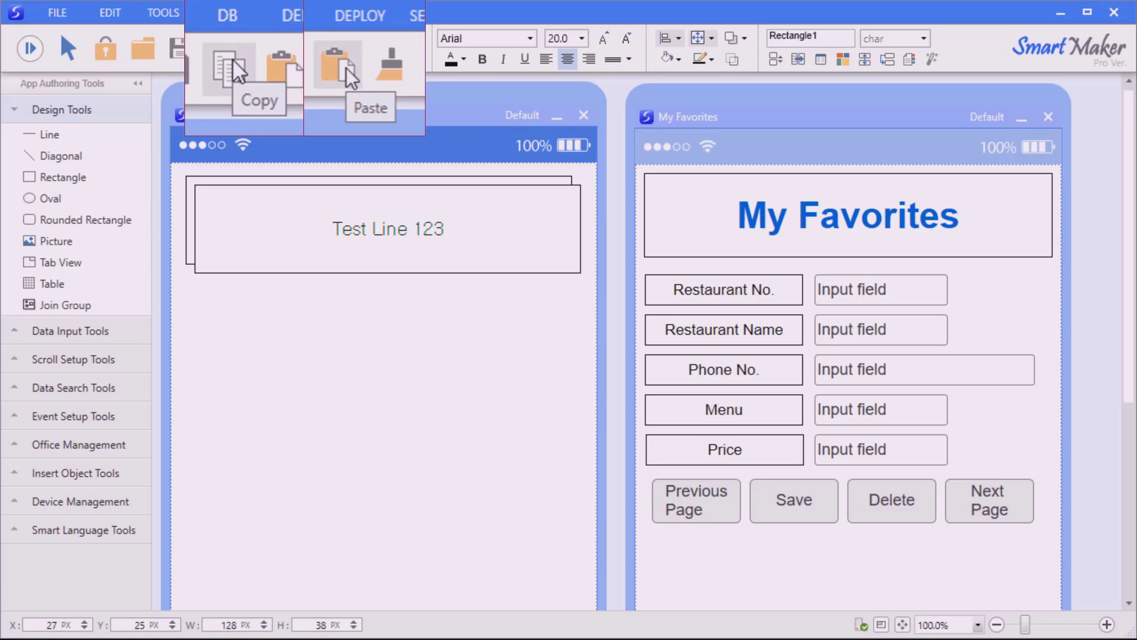
{"action": "key", "text": "ctrl+v"}
{"action": "key", "text": "ctrl+v"}
{"action": "key", "text": "ctrl+v"}
{"action": "left_click_drag", "start_coordinate": [308, 246], "coordinate": [284, 335]}
- Style the top rectangle with bold pale text at size 28, a dark blue fill and a thick black border
{"action": "left_click", "coordinate": [582, 38]}
{"action": "left_click", "coordinate": [560, 149]}
{"action": "left_click", "coordinate": [679, 59]}
{"action": "left_click", "coordinate": [669, 196]}
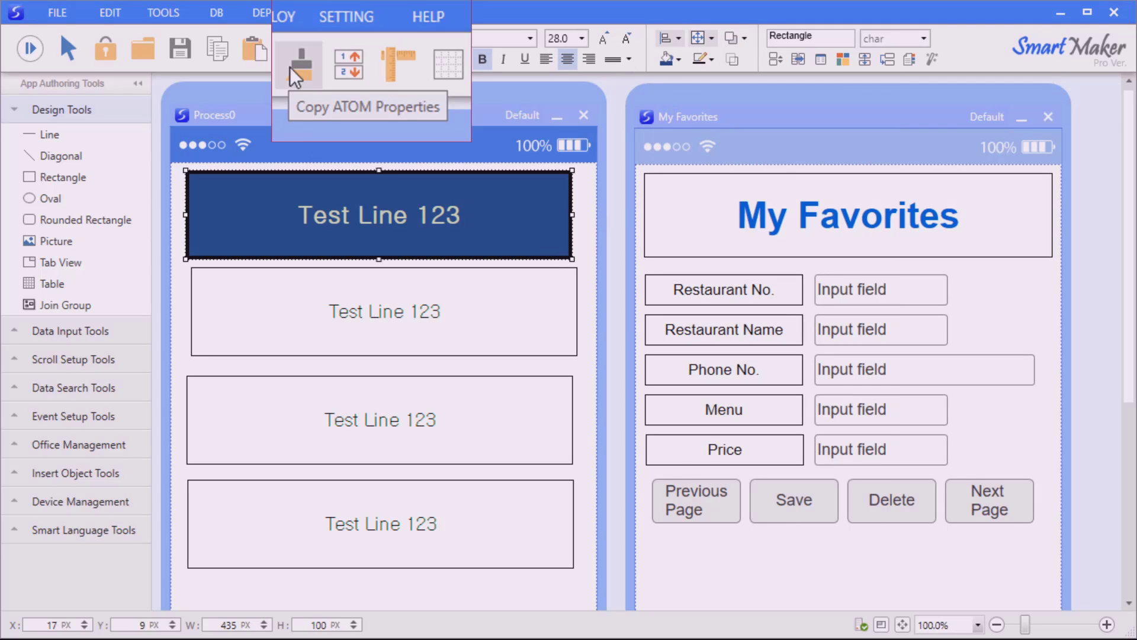
- Copy the top rectangle's properties onto the three rectangles below it and return to ATOM selection mode
{"action": "left_click", "coordinate": [290, 48]}
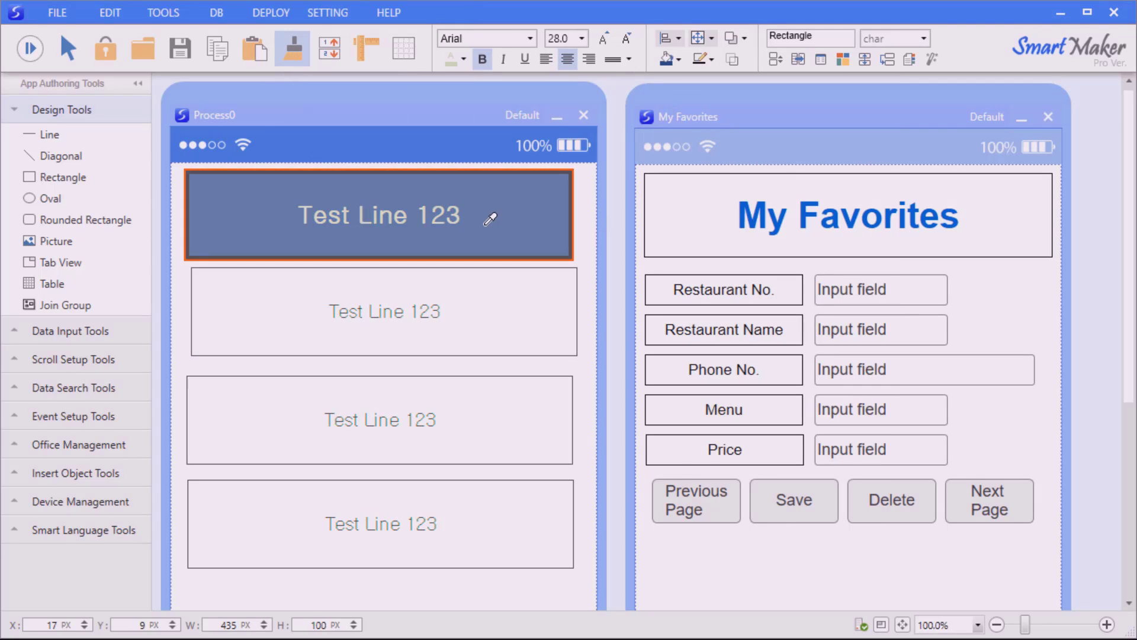
{"action": "left_click", "coordinate": [538, 311]}
{"action": "left_click", "coordinate": [521, 407]}
{"action": "left_click", "coordinate": [503, 524]}
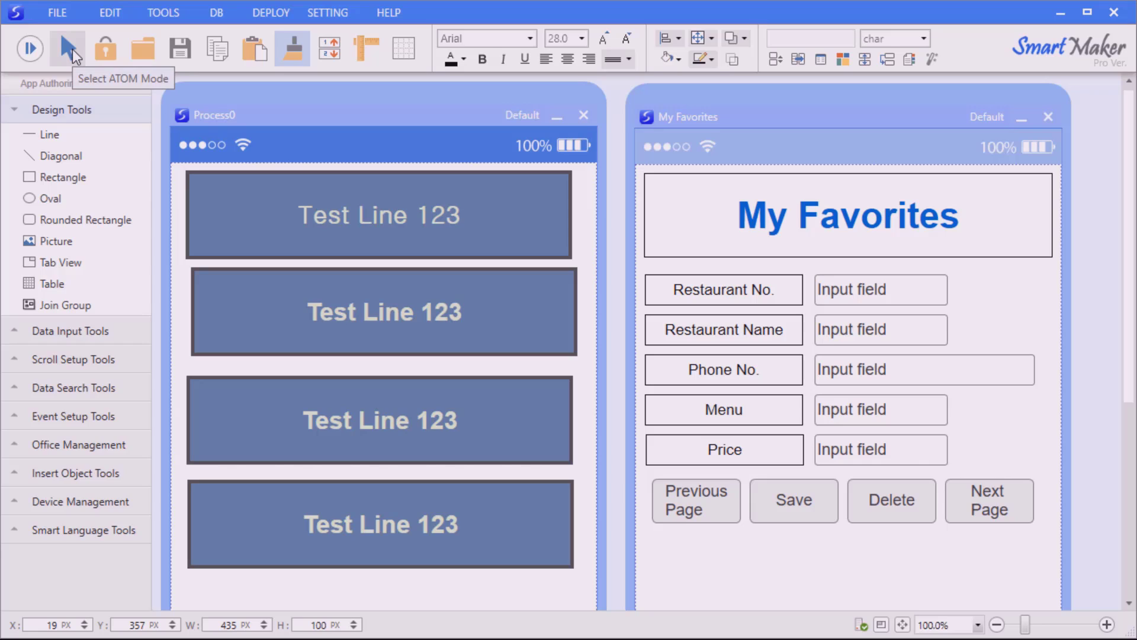
{"action": "left_click", "coordinate": [74, 57]}
- Reorder the tab sequence of the four rectangles with numbering that starts from 1
{"action": "left_click", "coordinate": [339, 214]}
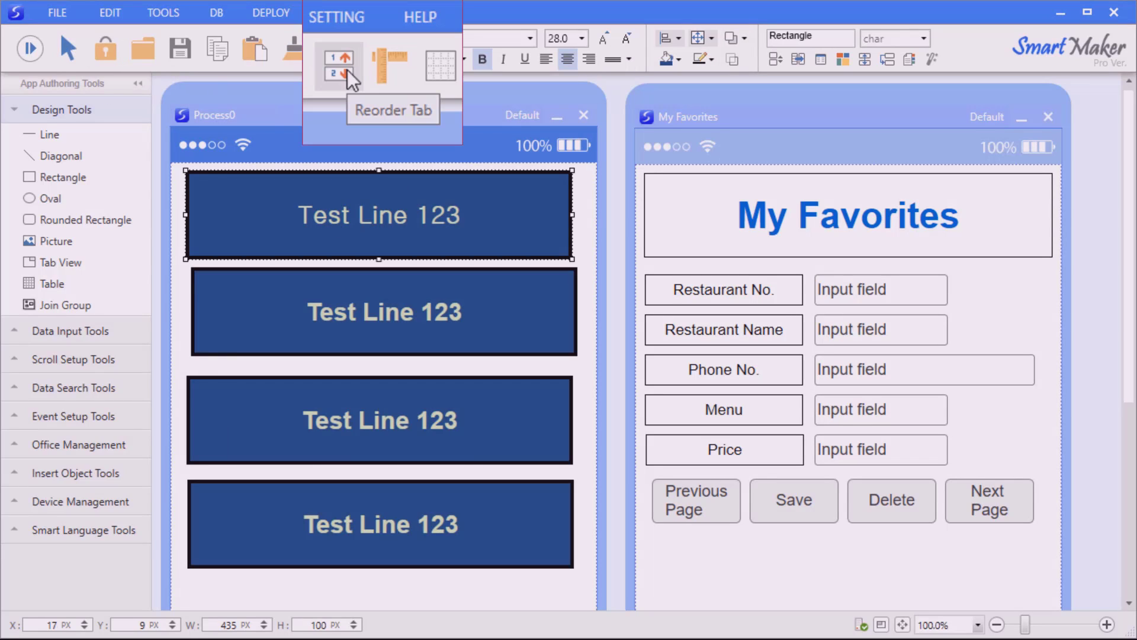
{"action": "left_click", "coordinate": [335, 51]}
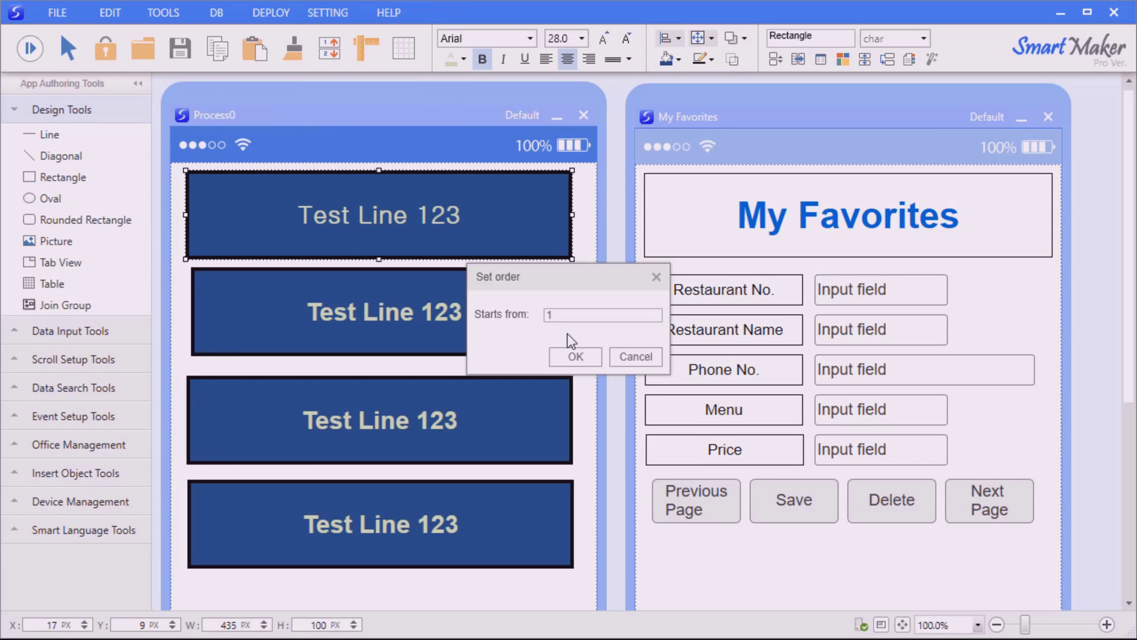
{"action": "left_click", "coordinate": [575, 356]}
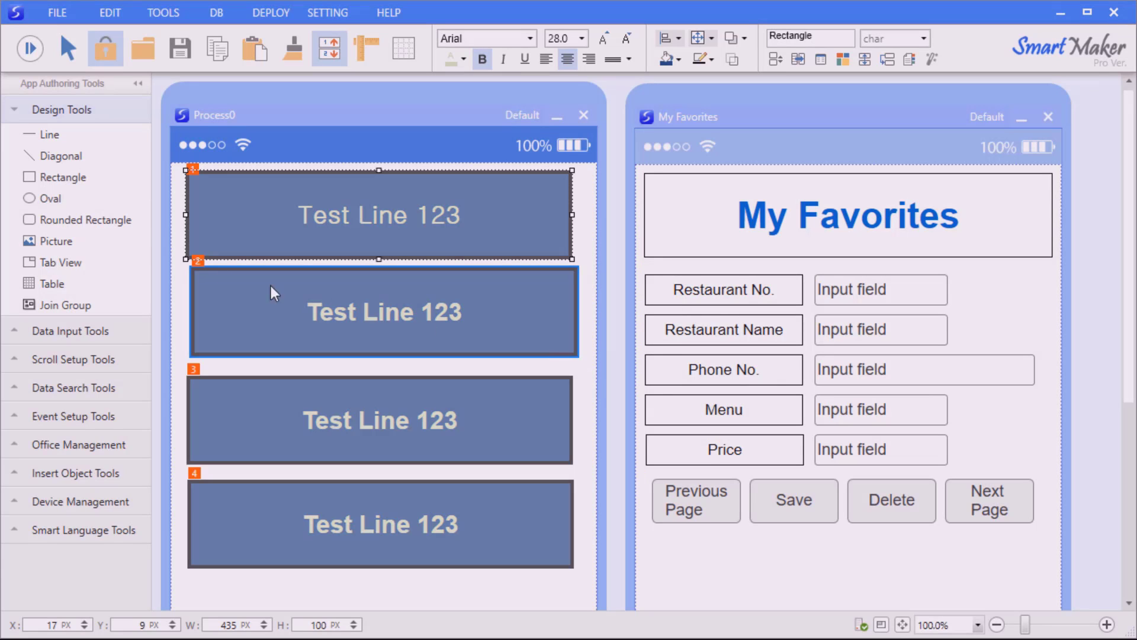
{"action": "left_click", "coordinate": [194, 170]}
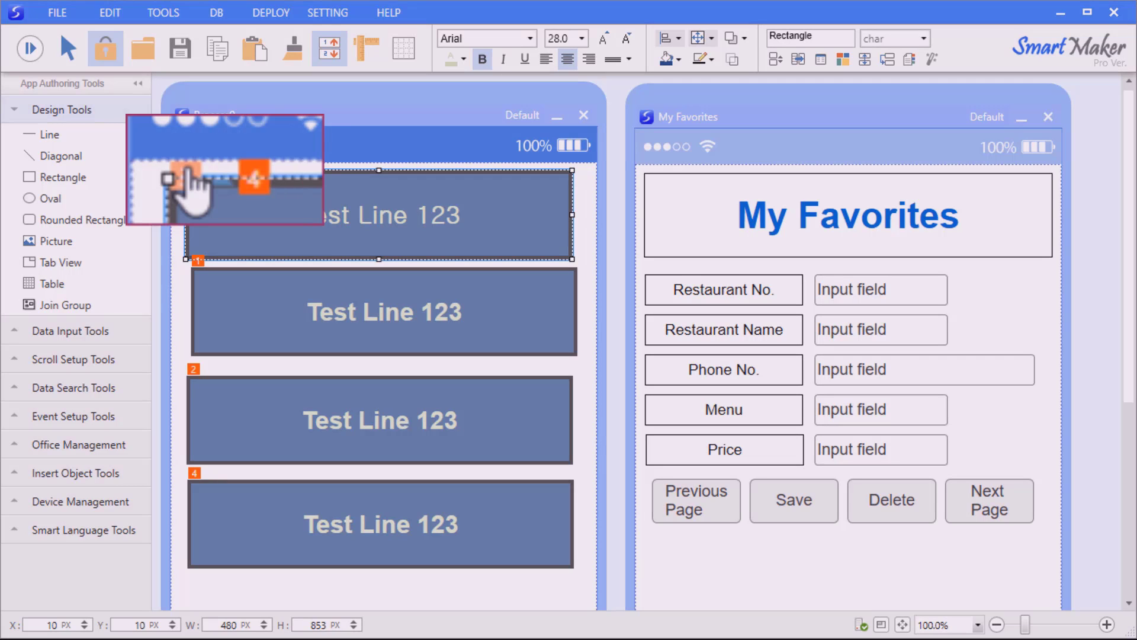
- Show the ruler and shift the Process0 and My Favorites forms slightly to the right
{"action": "left_click", "coordinate": [366, 48]}
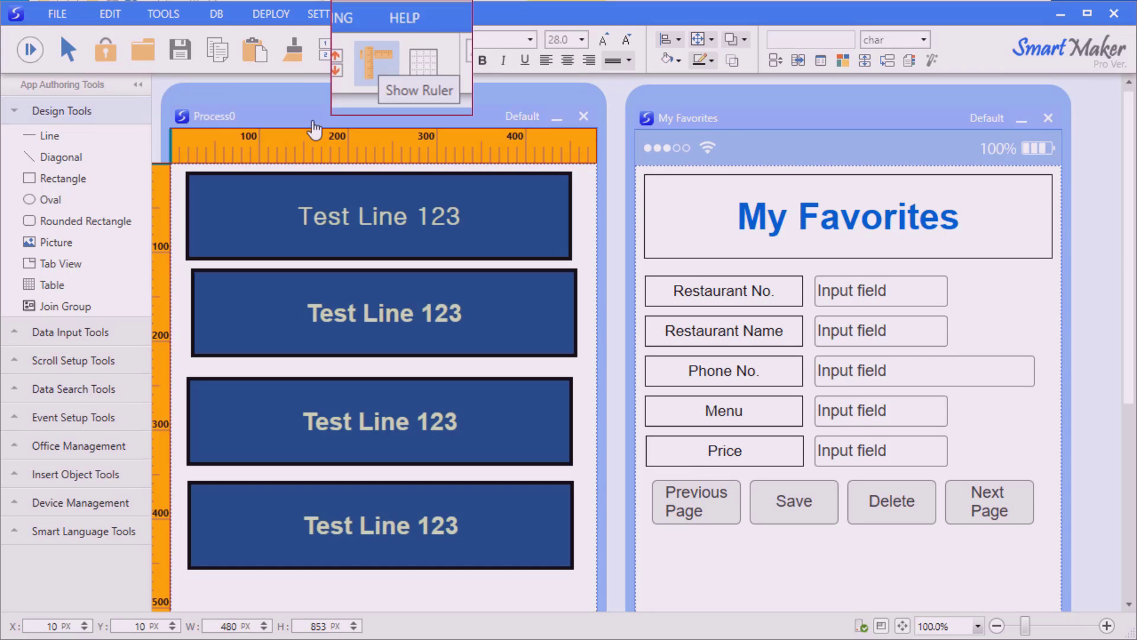
{"action": "left_click_drag", "start_coordinate": [754, 113], "coordinate": [799, 113]}
{"action": "mouse_move", "coordinate": [452, 112]}
{"action": "left_mouse_down"}
{"action": "mouse_move", "coordinate": [481, 112]}
{"action": "mouse_move", "coordinate": [469, 120]}
{"action": "left_mouse_up"}
- Try points as the ruler unit and set the ruler to inches instead
{"action": "right_click", "coordinate": [191, 261]}
{"action": "left_click", "coordinate": [219, 292]}
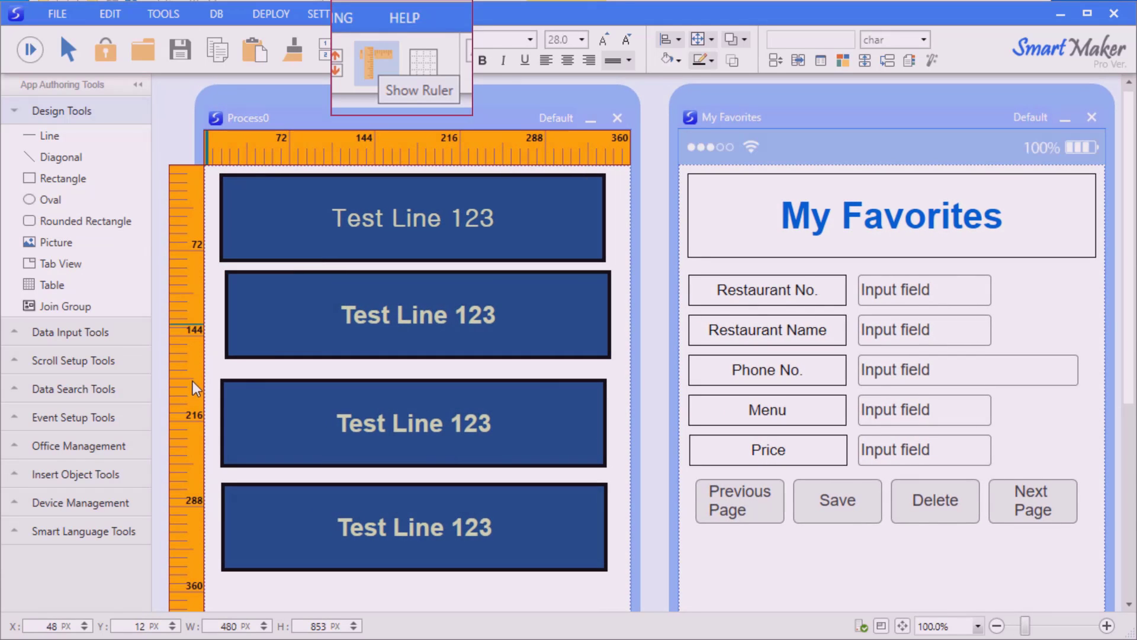
{"action": "right_click", "coordinate": [180, 306]}
{"action": "left_click", "coordinate": [215, 360]}
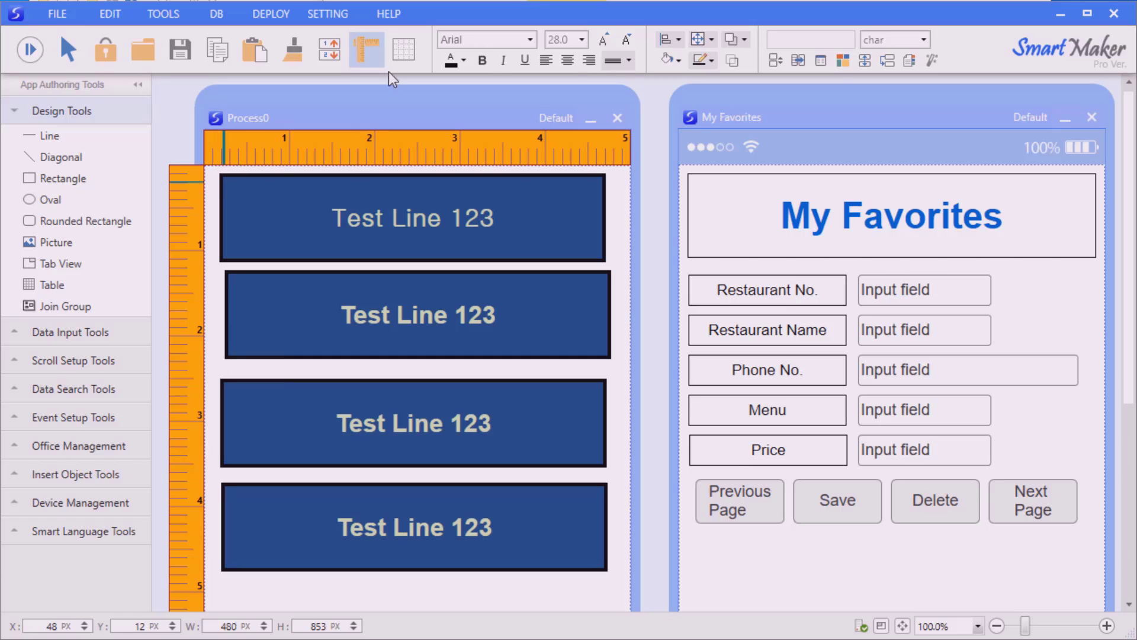
- Move the top rectangle to the form's upper-left corner at about X 0, Y 1 and resize it to about 439 × 97 px
{"action": "left_click_drag", "start_coordinate": [279, 208], "coordinate": [265, 201]}
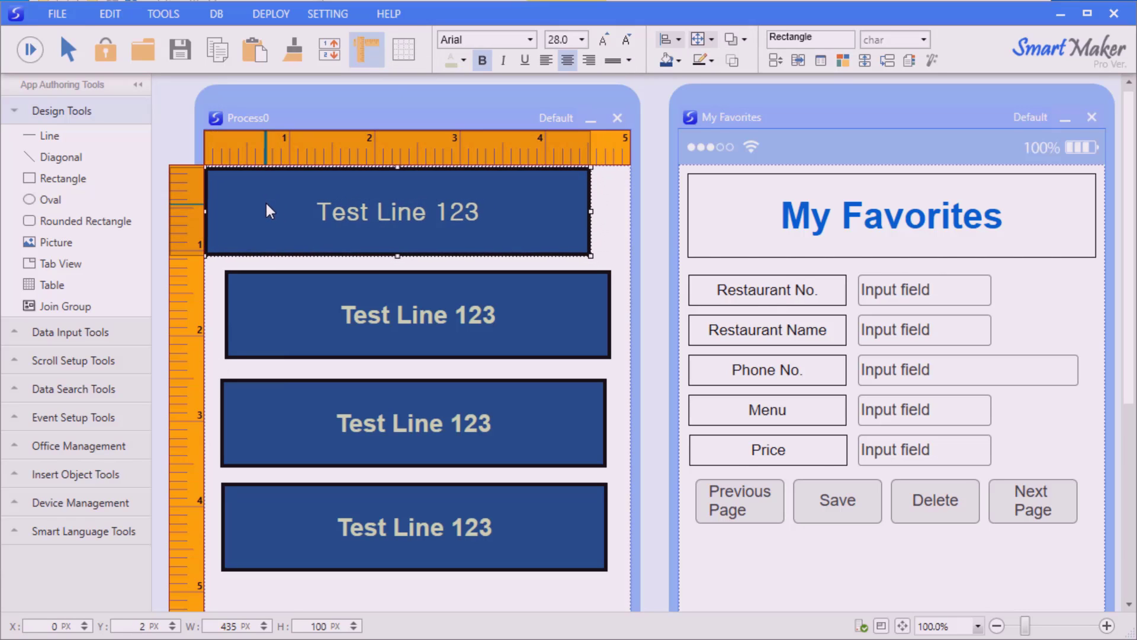
{"action": "left_click_drag", "start_coordinate": [588, 254], "coordinate": [594, 253]}
{"action": "left_click", "coordinate": [597, 262]}
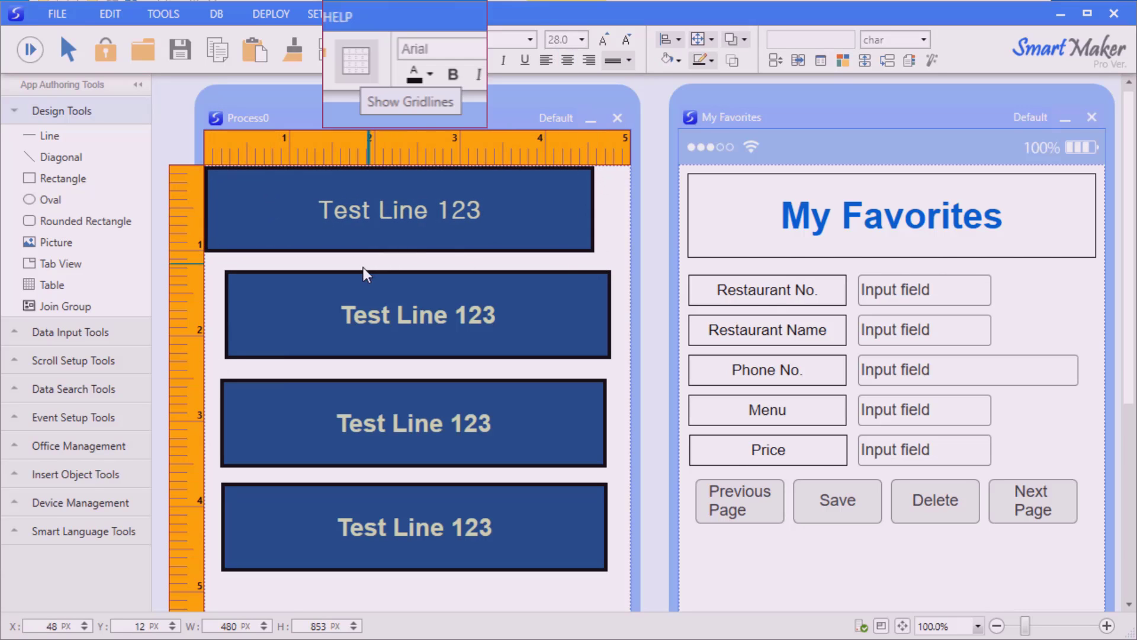
- Show gridlines on the Process0 form with a spacing of 20 pixels
{"action": "left_click", "coordinate": [282, 210]}
{"action": "left_click", "coordinate": [350, 53]}
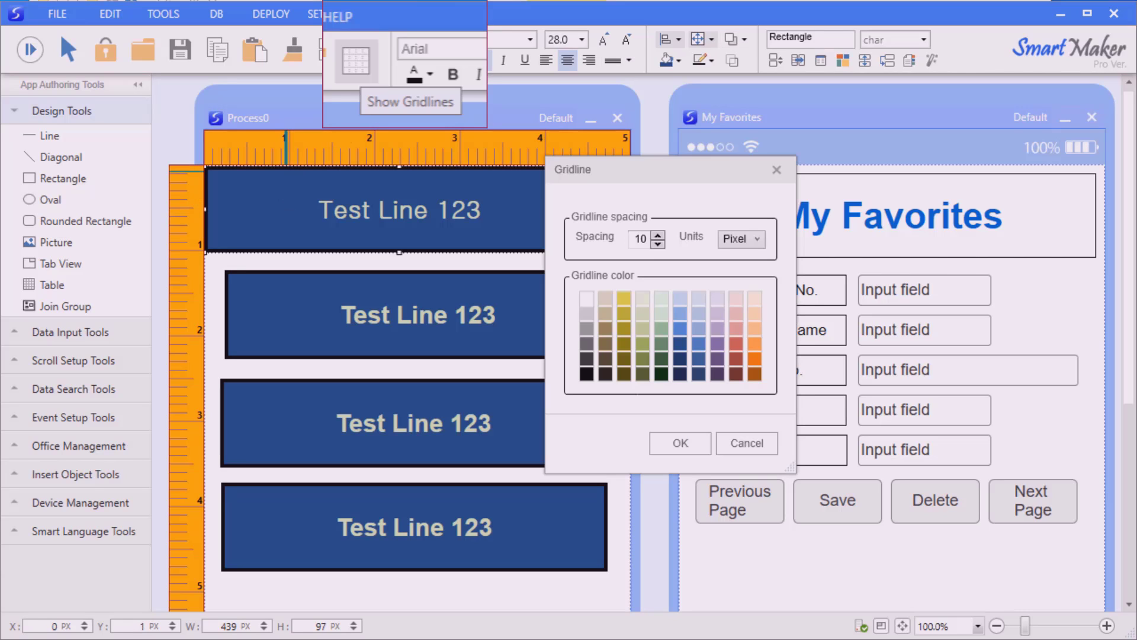
{"action": "left_click", "coordinate": [657, 235]}
{"action": "left_click", "coordinate": [658, 235]}
{"action": "left_click", "coordinate": [657, 235]}
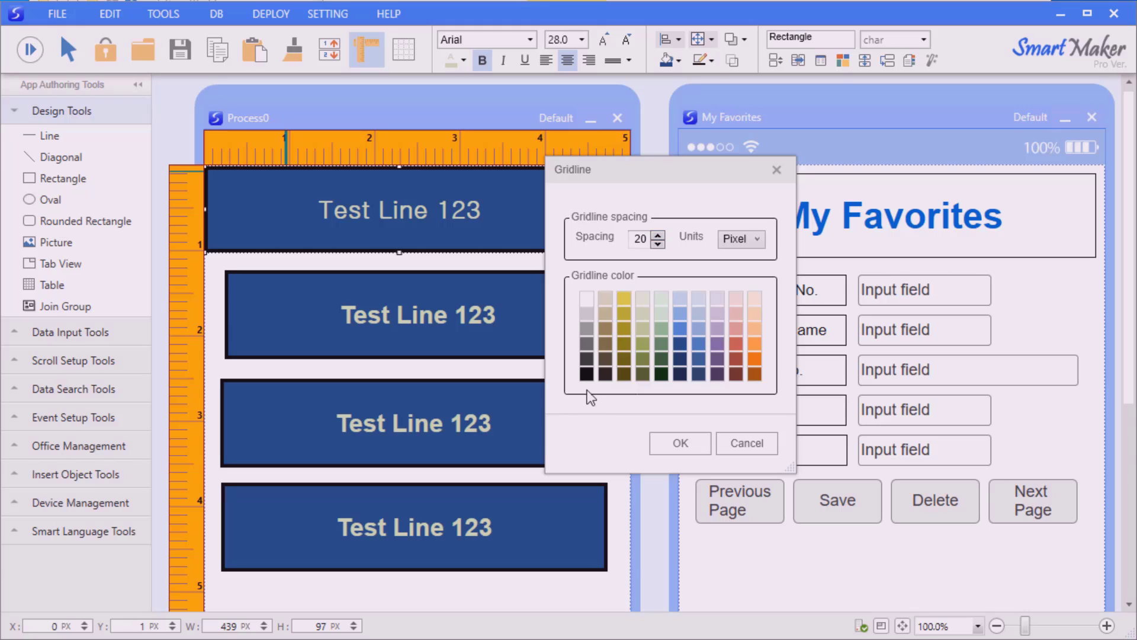
{"action": "left_click", "coordinate": [690, 453]}
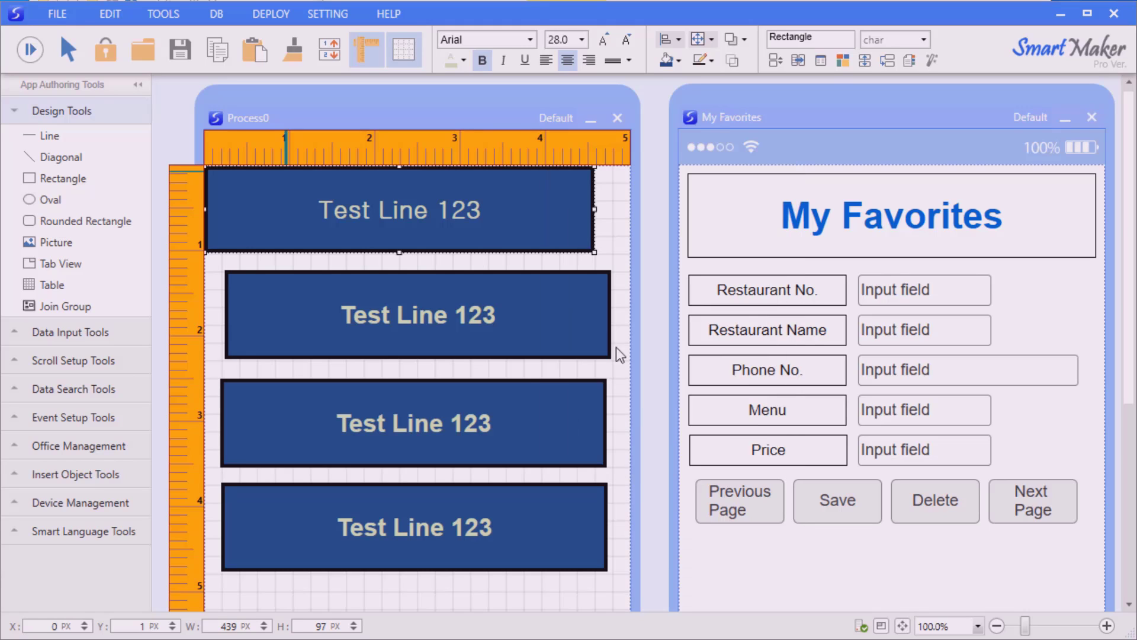
{"action": "left_click", "coordinate": [614, 251]}
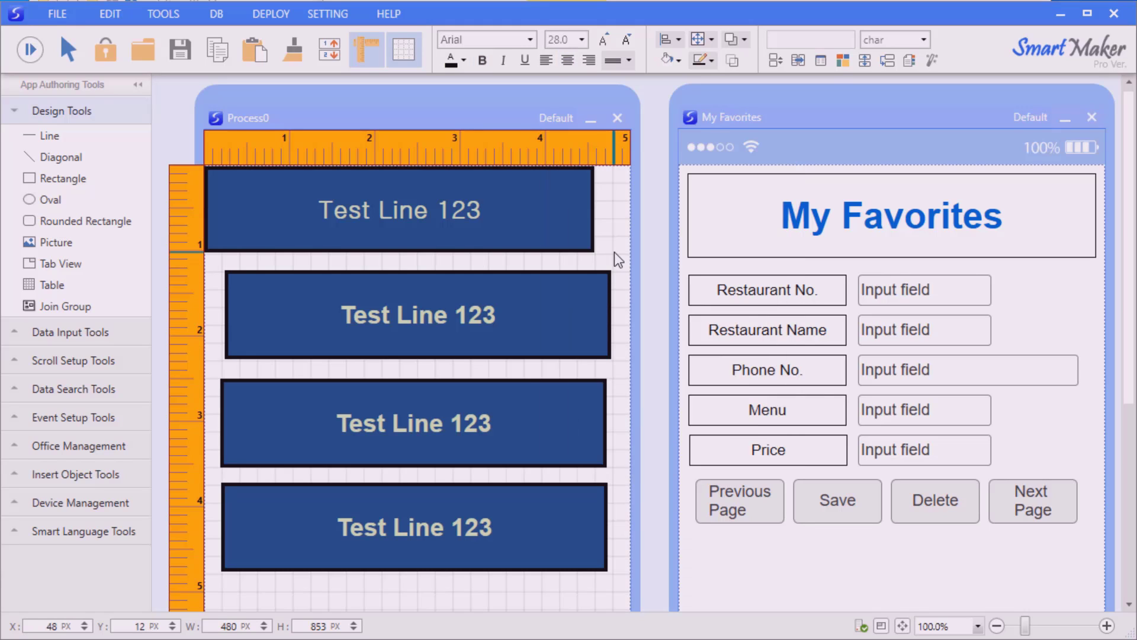
- Stretch the top rectangle's lower edge down slightly to meet the nearest gridline
{"action": "left_click_drag", "start_coordinate": [1025, 625], "coordinate": [1073, 629]}
{"action": "left_click", "coordinate": [354, 461]}
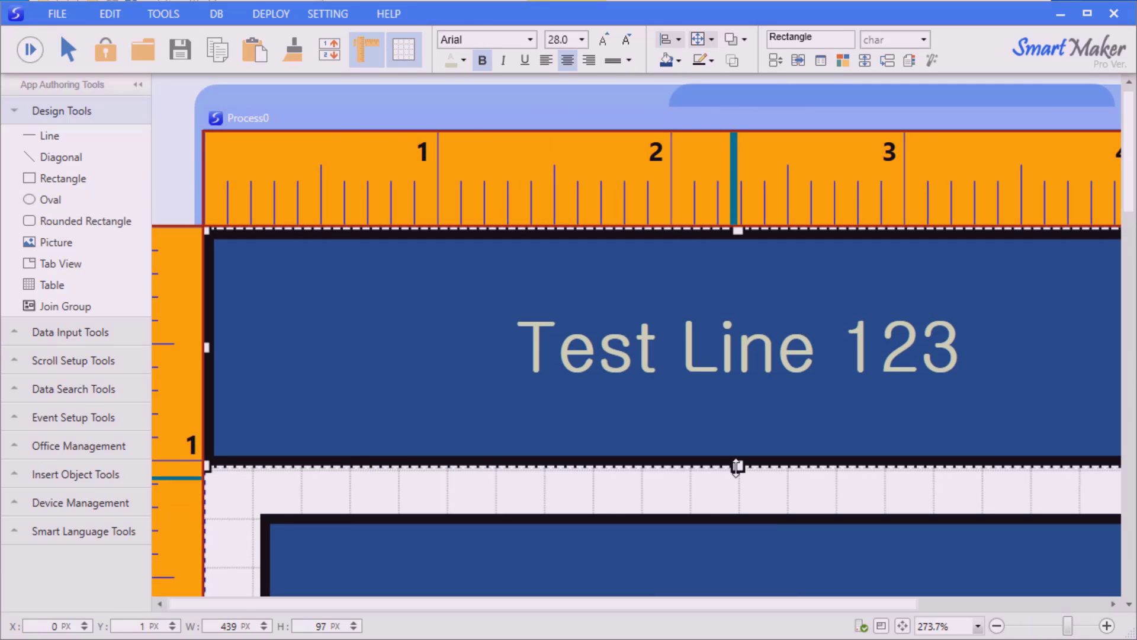
{"action": "mouse_move", "coordinate": [737, 466]}
{"action": "left_mouse_down"}
{"action": "mouse_move", "coordinate": [738, 456]}
{"action": "mouse_move", "coordinate": [737, 470]}
{"action": "left_mouse_up"}
{"action": "left_click", "coordinate": [689, 505]}
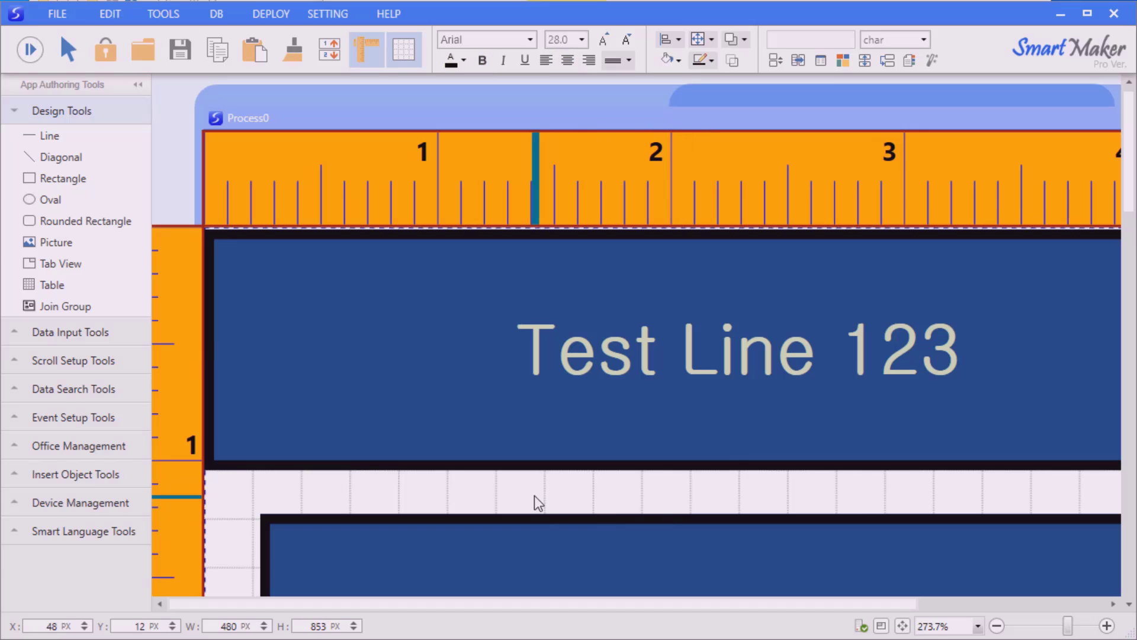
{"action": "left_click_drag", "start_coordinate": [637, 545], "coordinate": [579, 502]}
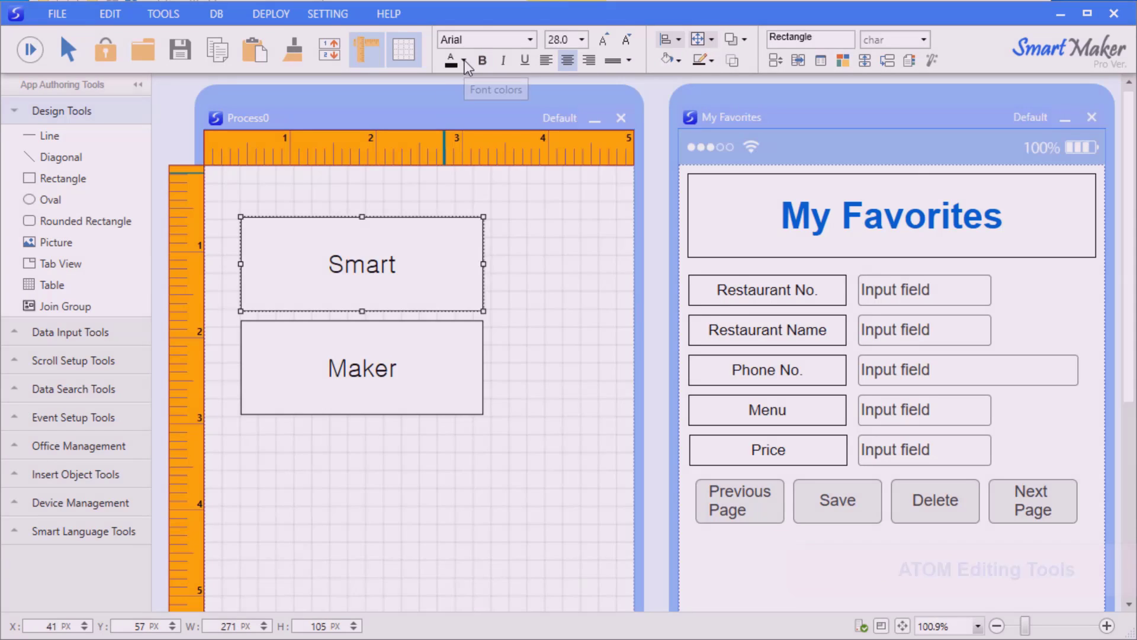
- Color the "Smart" text light blue and fill its rectangle with brown
{"action": "left_click", "coordinate": [464, 60]}
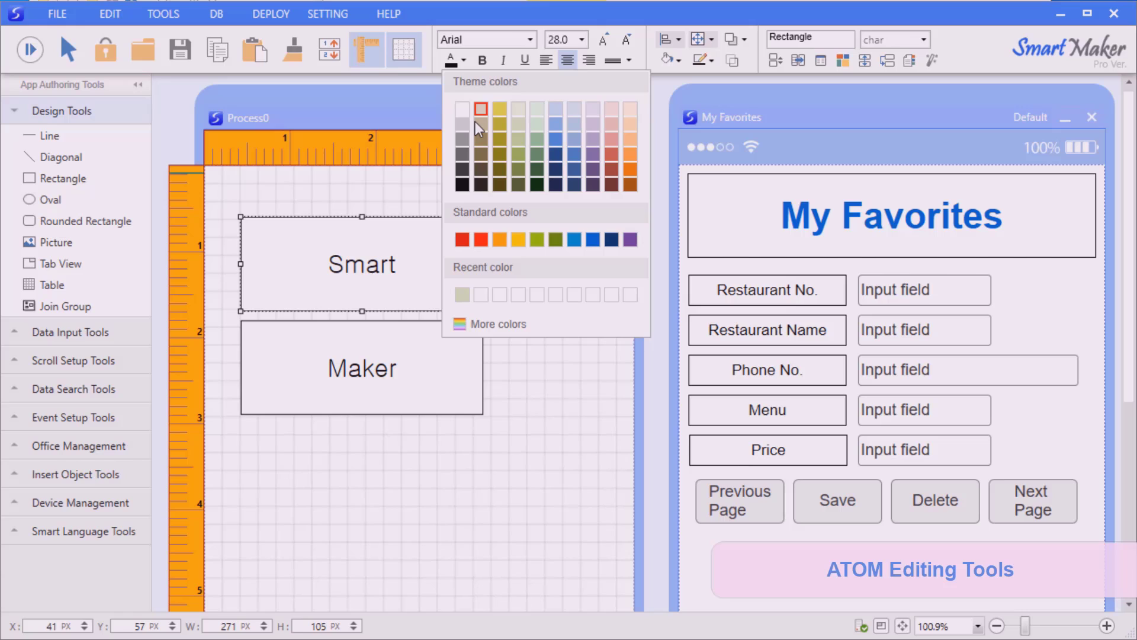
{"action": "left_click", "coordinate": [541, 106]}
{"action": "left_click", "coordinate": [678, 60]}
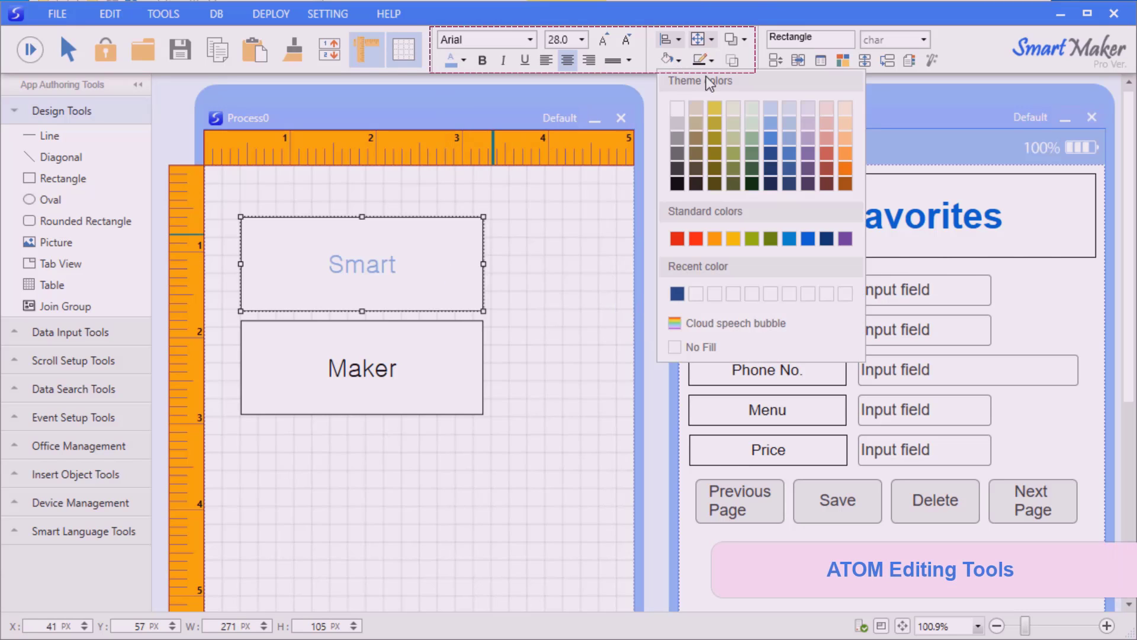
{"action": "left_click", "coordinate": [696, 153]}
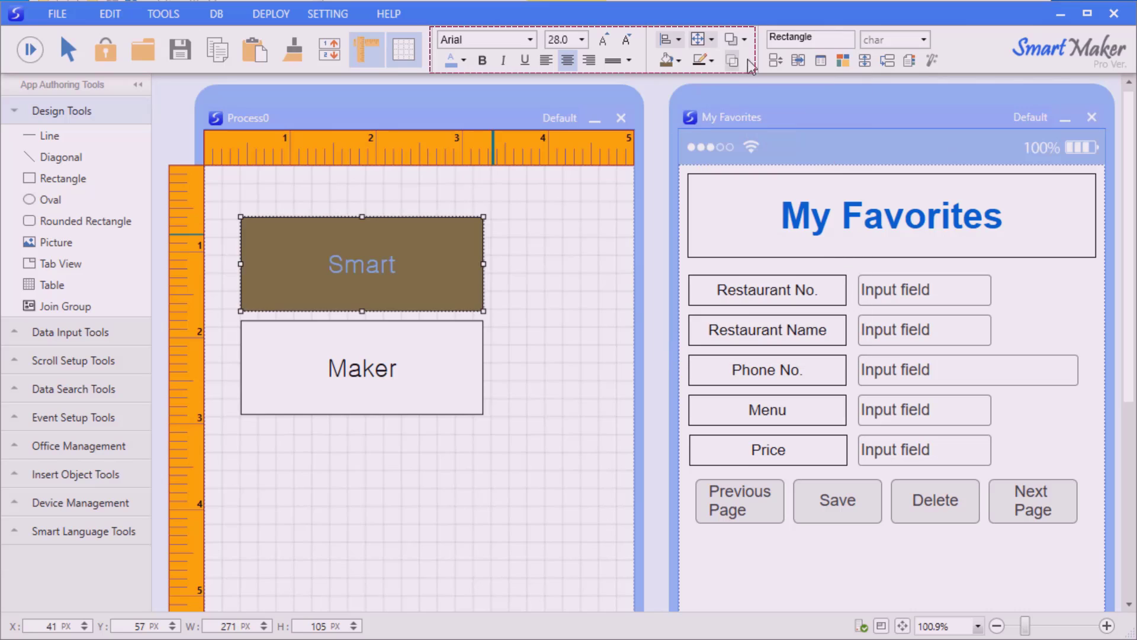
- Set the "Smart" rectangle's border to No line and enlarge its font size
{"action": "left_click", "coordinate": [678, 60]}
{"action": "left_click", "coordinate": [711, 60]}
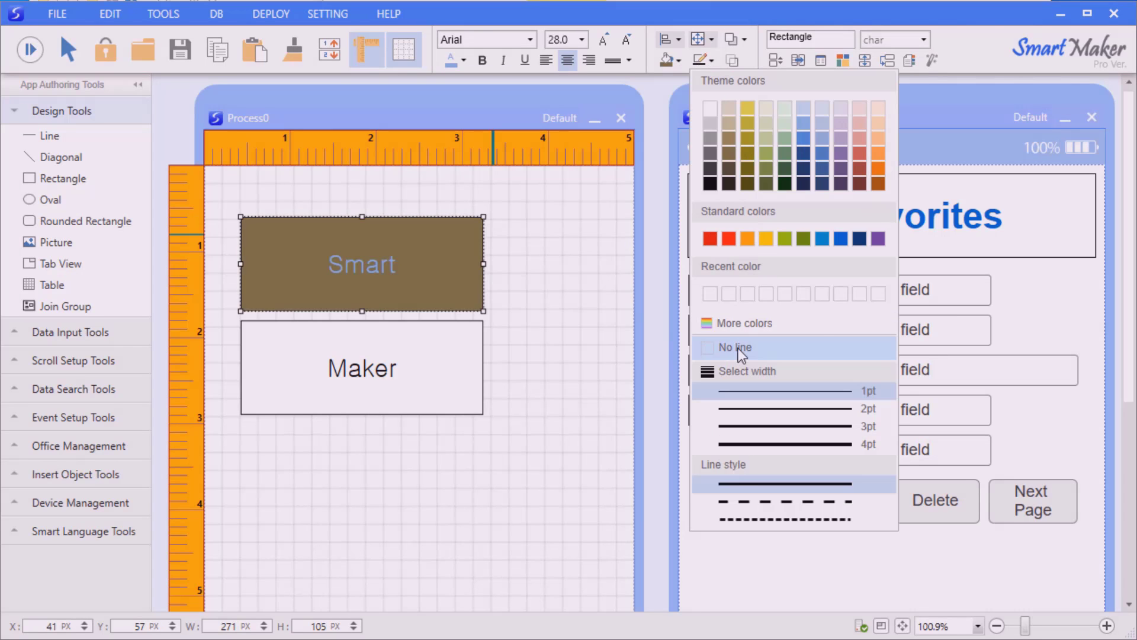
{"action": "left_click", "coordinate": [740, 279]}
{"action": "left_click", "coordinate": [514, 360]}
{"action": "left_click", "coordinate": [418, 282]}
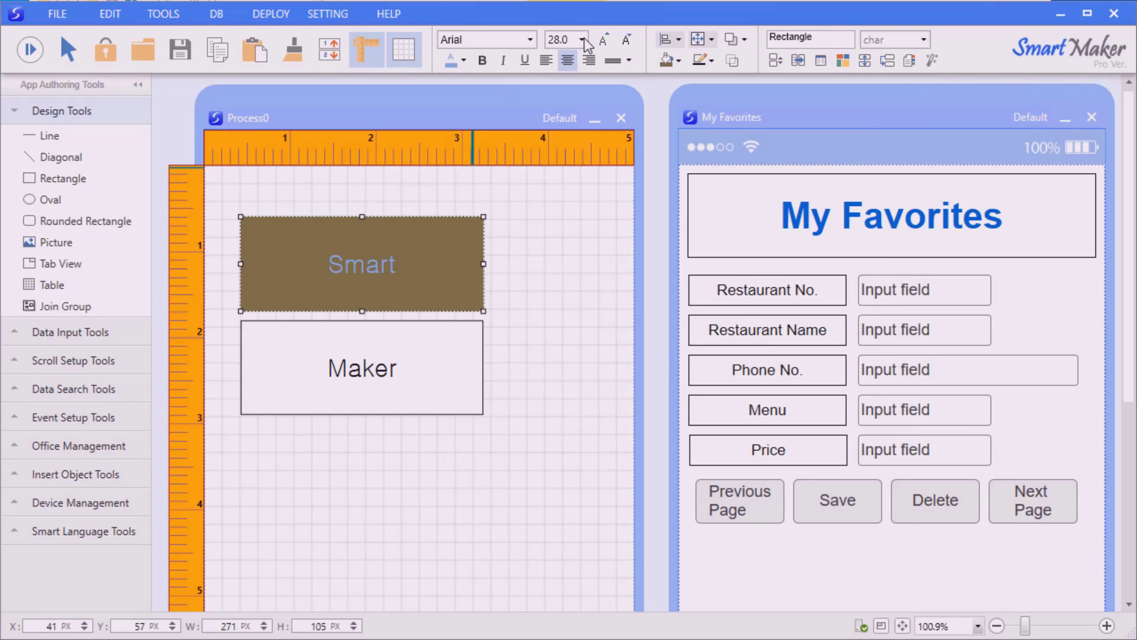
{"action": "left_click", "coordinate": [582, 40]}
{"action": "left_click", "coordinate": [560, 151]}
- Color the "Maker" text white and fill its rectangle with black
{"action": "left_click", "coordinate": [414, 379]}
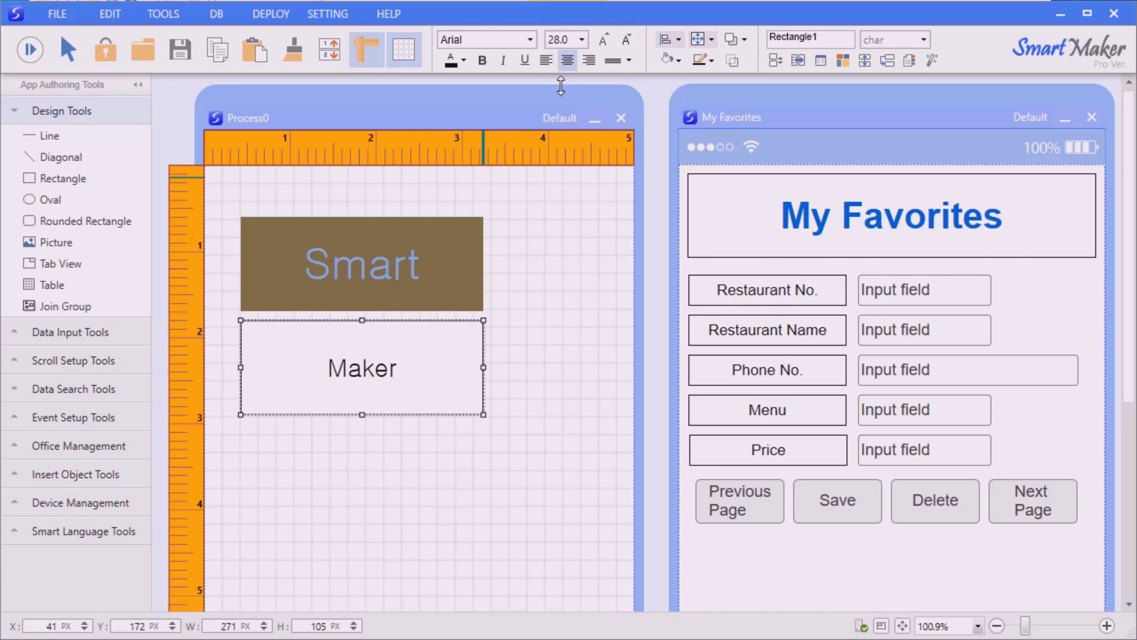
{"action": "left_click", "coordinate": [460, 61]}
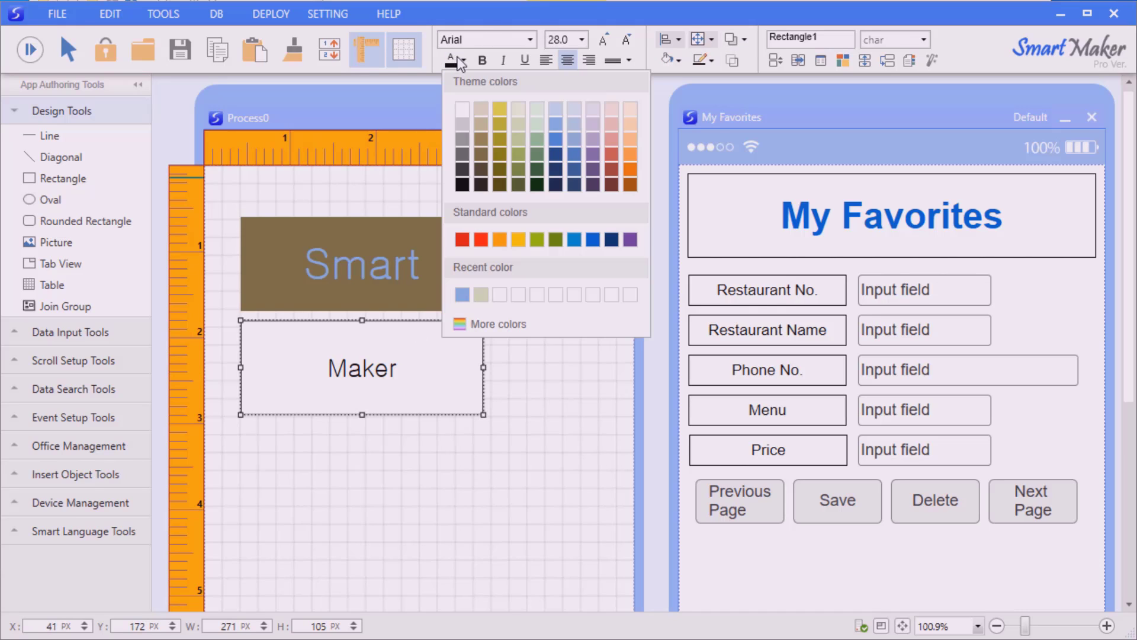
{"action": "left_click", "coordinate": [463, 109]}
{"action": "left_click", "coordinate": [678, 59]}
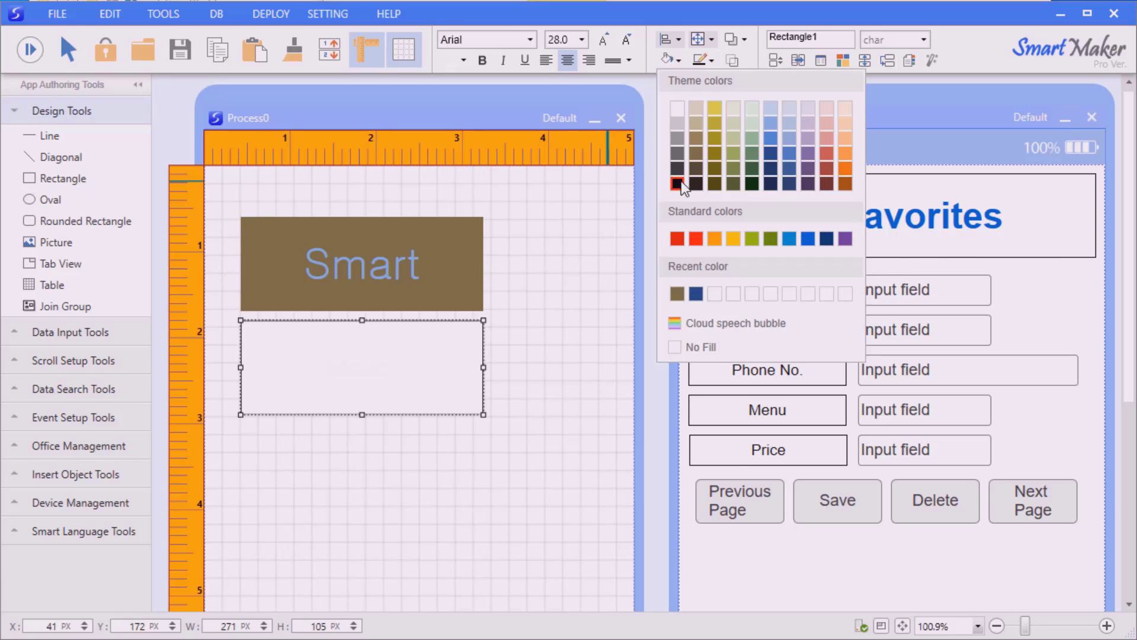
{"action": "left_click", "coordinate": [675, 185]}
{"action": "left_click", "coordinate": [678, 60]}
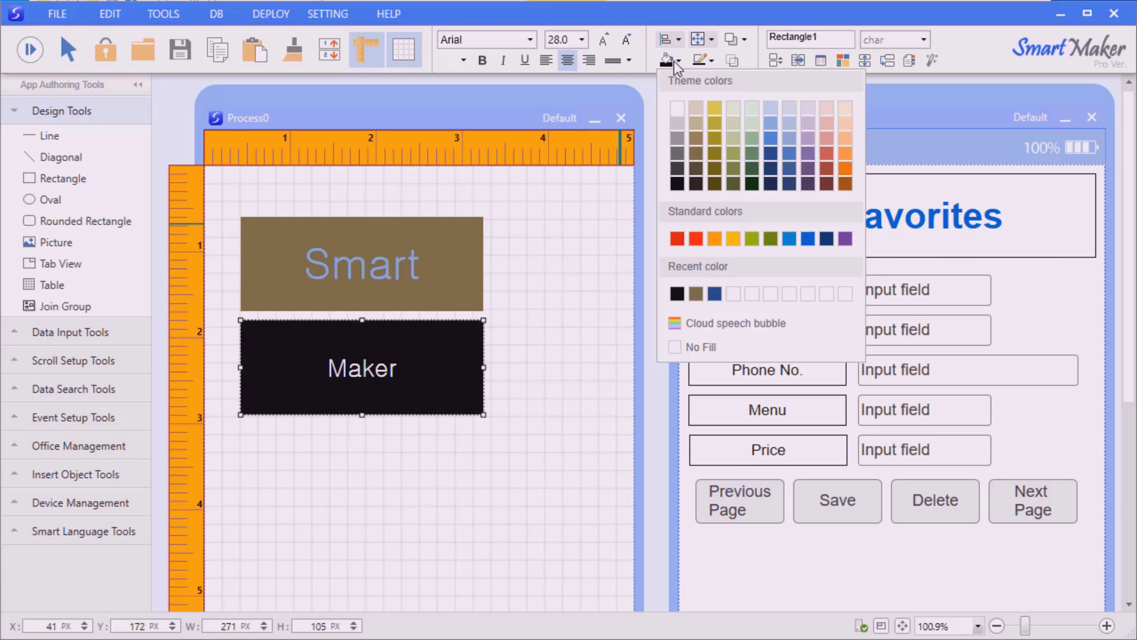
- Change the font size of the "Maker" text in the black rectangle
{"action": "left_click", "coordinate": [424, 389]}
{"action": "left_click", "coordinate": [424, 389]}
{"action": "left_click", "coordinate": [581, 39]}
{"action": "left_click", "coordinate": [570, 145]}
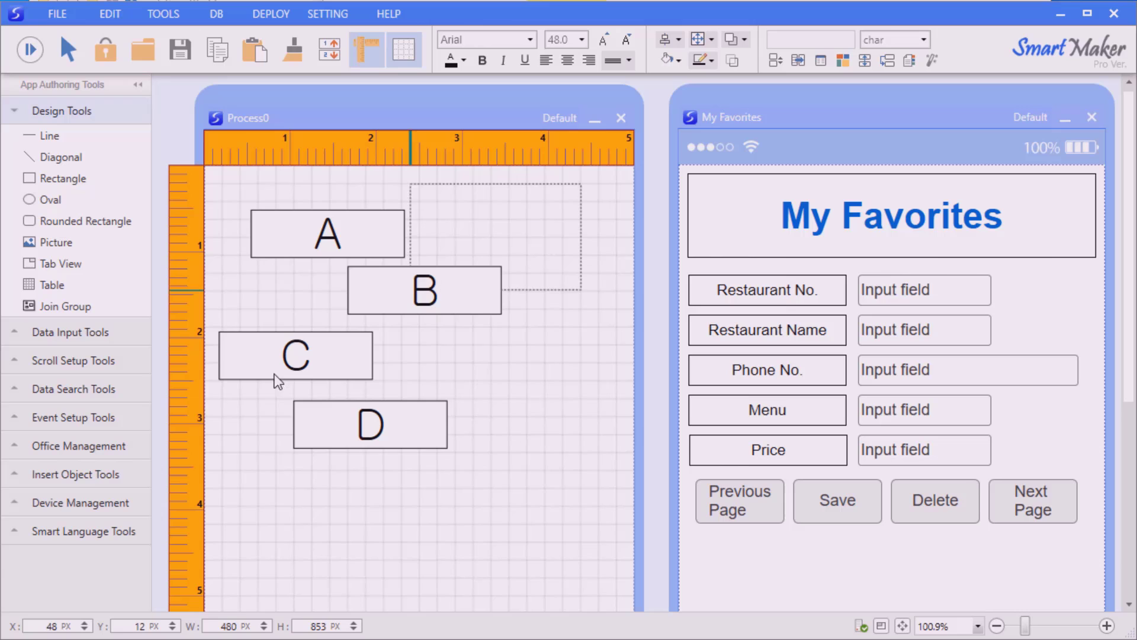
- Align the left edges of rectangles A, B, C and D on the Process0 form
{"action": "left_click_drag", "start_coordinate": [277, 381], "coordinate": [205, 480]}
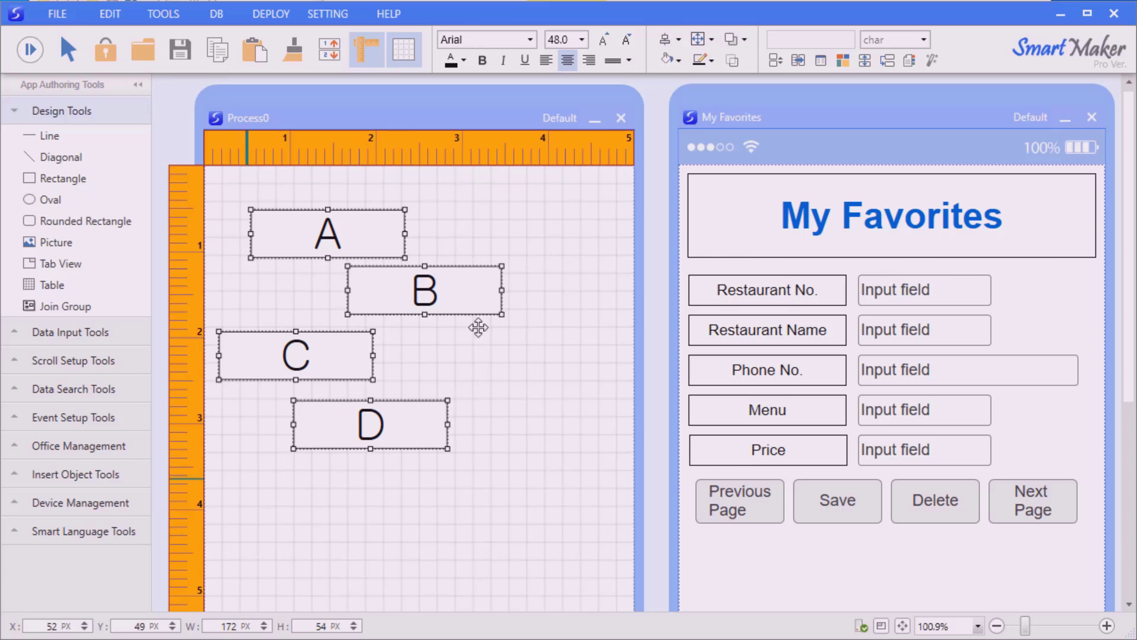
{"action": "left_click", "coordinate": [679, 39]}
{"action": "left_click", "coordinate": [672, 60]}
{"action": "left_click", "coordinate": [498, 307]}
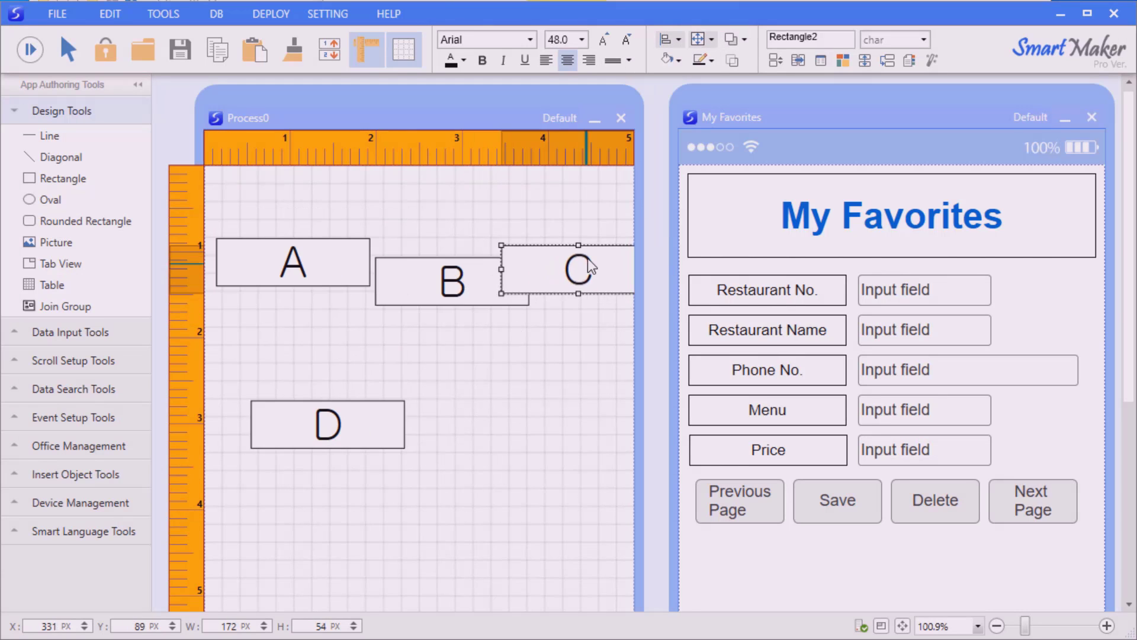
- Align the top edges of rectangles A, B and C, leaving rectangle D out of the selection
{"action": "left_click", "coordinate": [272, 230]}
{"action": "left_click_drag", "start_coordinate": [210, 220], "coordinate": [618, 358]}
{"action": "left_click", "coordinate": [668, 41]}
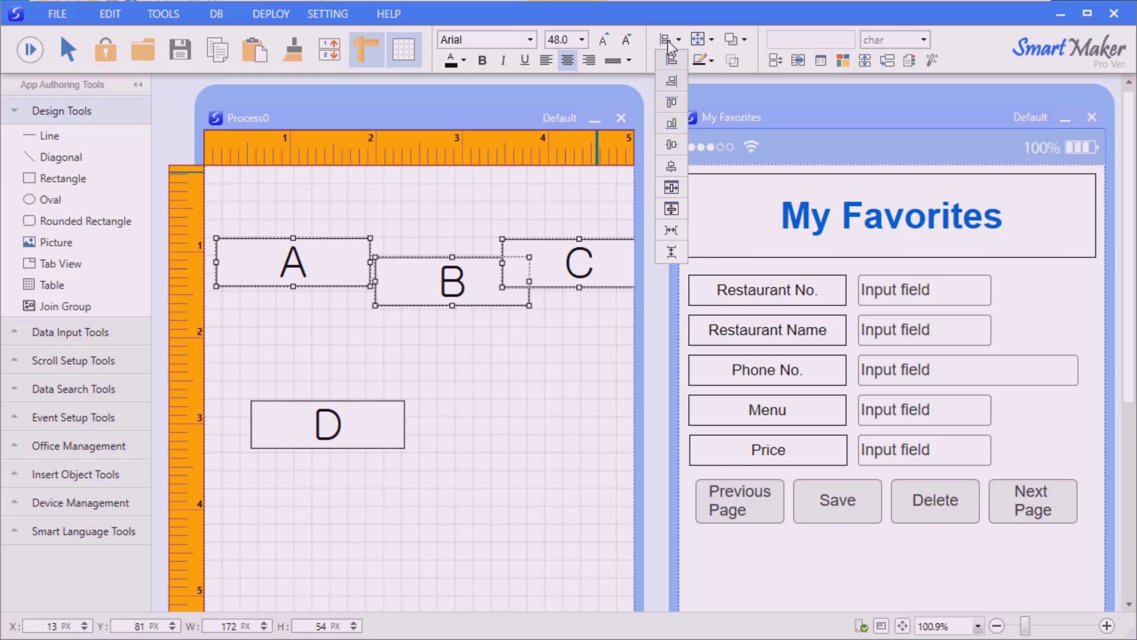
{"action": "left_click", "coordinate": [673, 105]}
{"action": "left_click", "coordinate": [483, 317]}
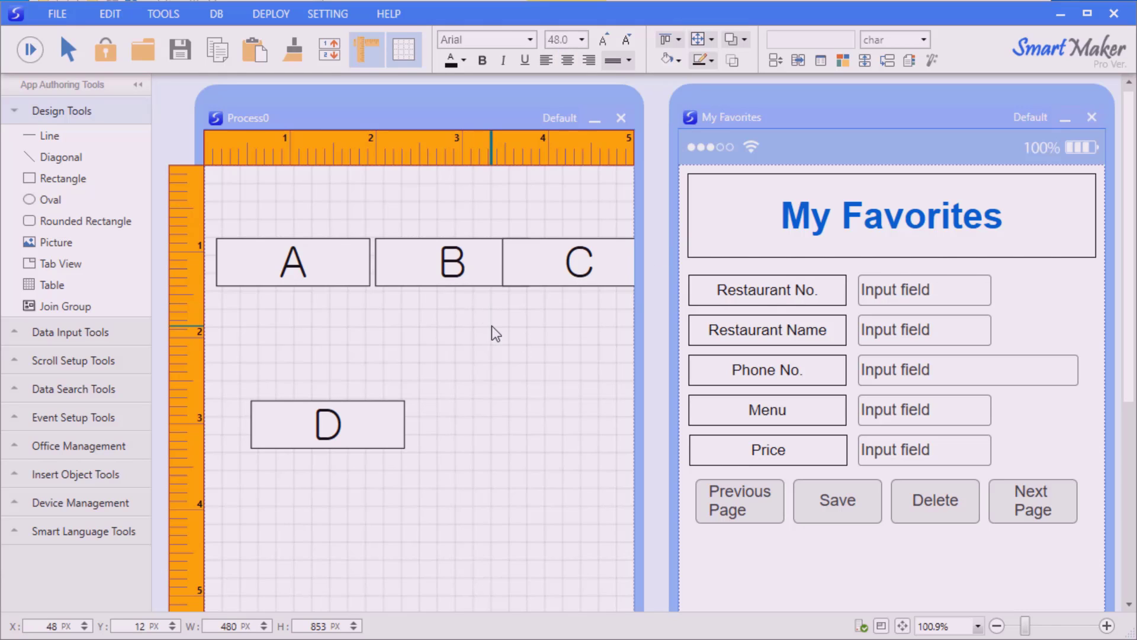
- Make rectangles A, B and C the same width
{"action": "left_click_drag", "start_coordinate": [237, 308], "coordinate": [231, 311]}
{"action": "left_click", "coordinate": [701, 39]}
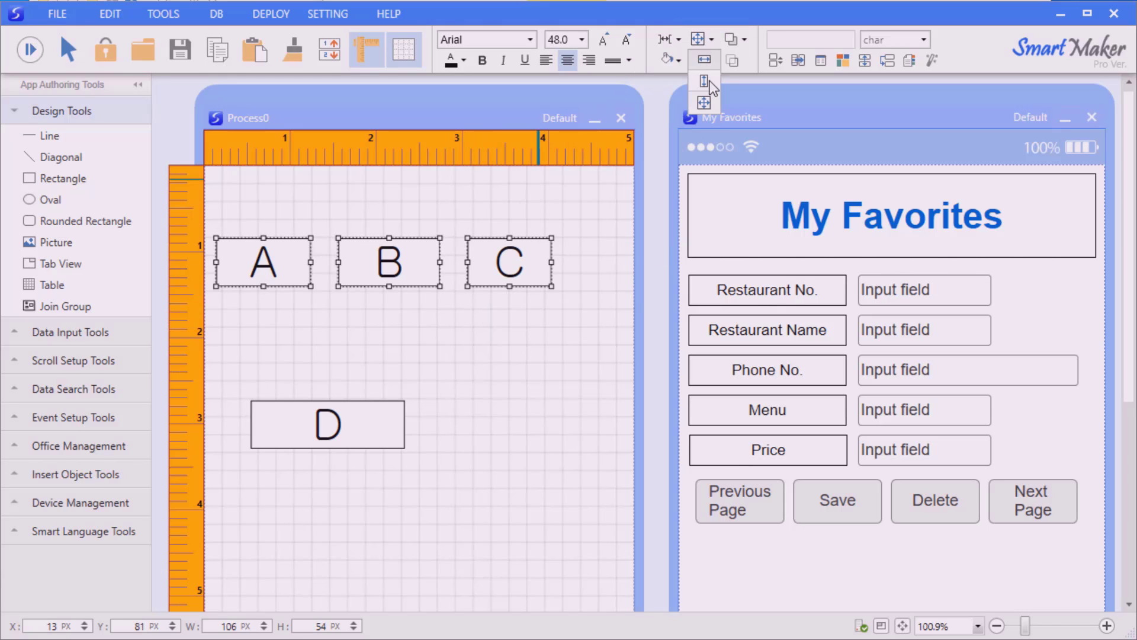
{"action": "left_click", "coordinate": [702, 62]}
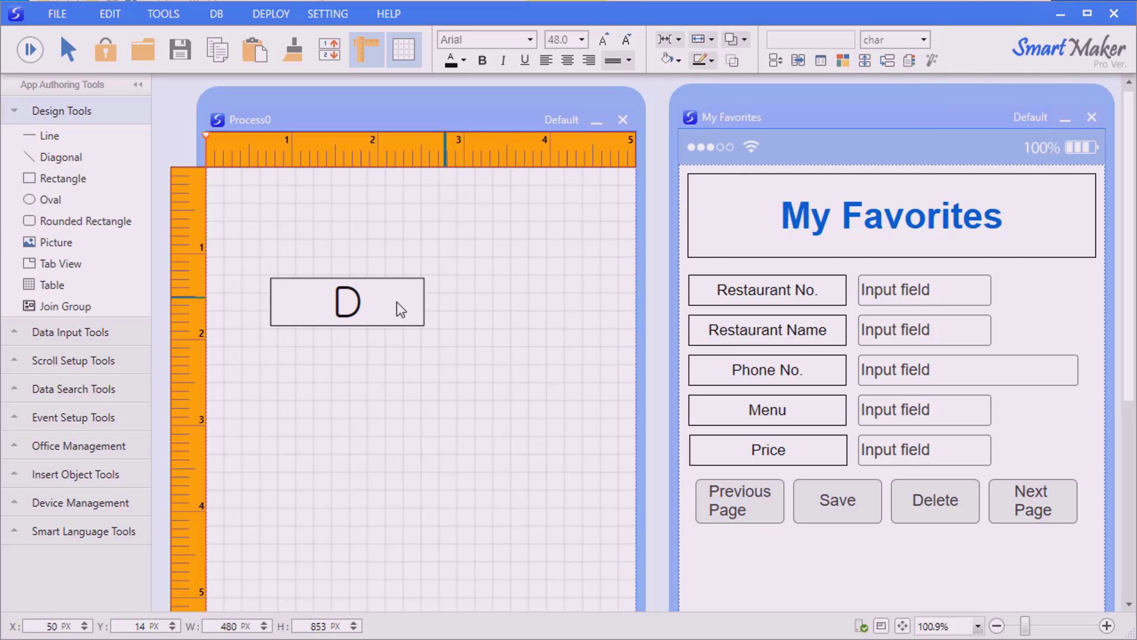
- Rename the ATOM of rectangle D as DoItYourself
{"action": "left_click", "coordinate": [399, 301]}
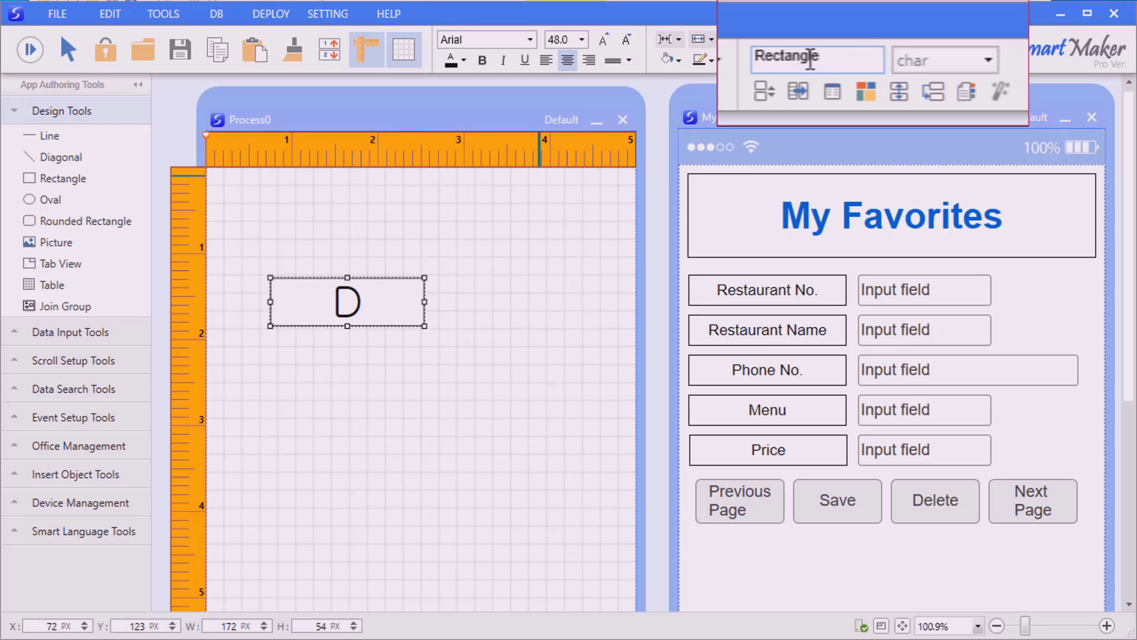
{"action": "key", "text": "BackSpace"}
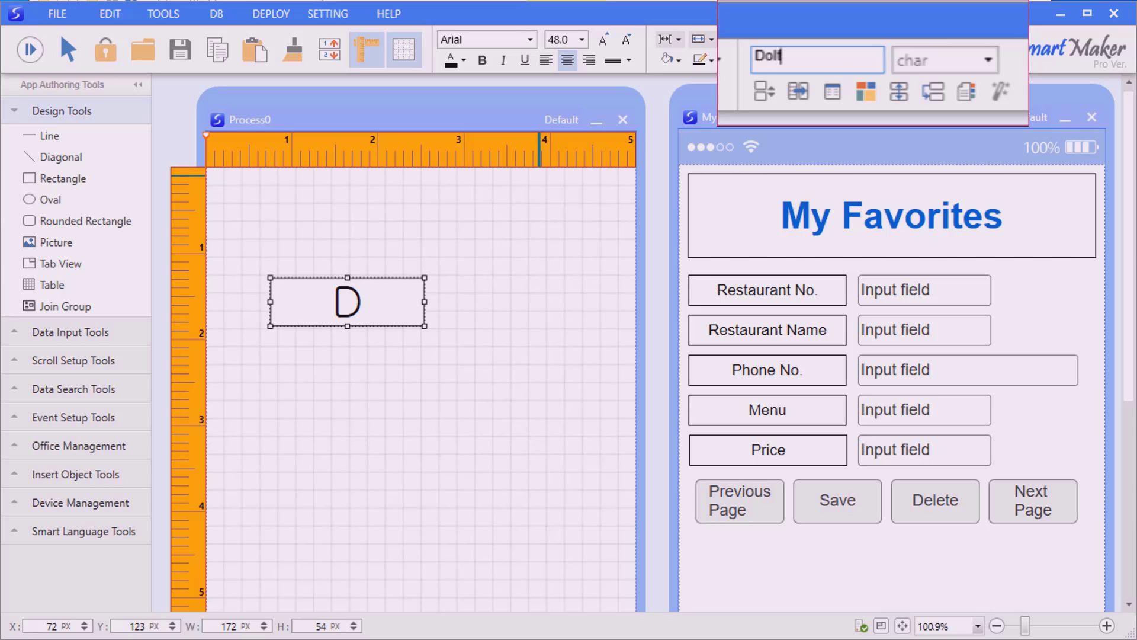
{"action": "type", "text": "DoItYourself"}
{"action": "key", "text": "Return"}
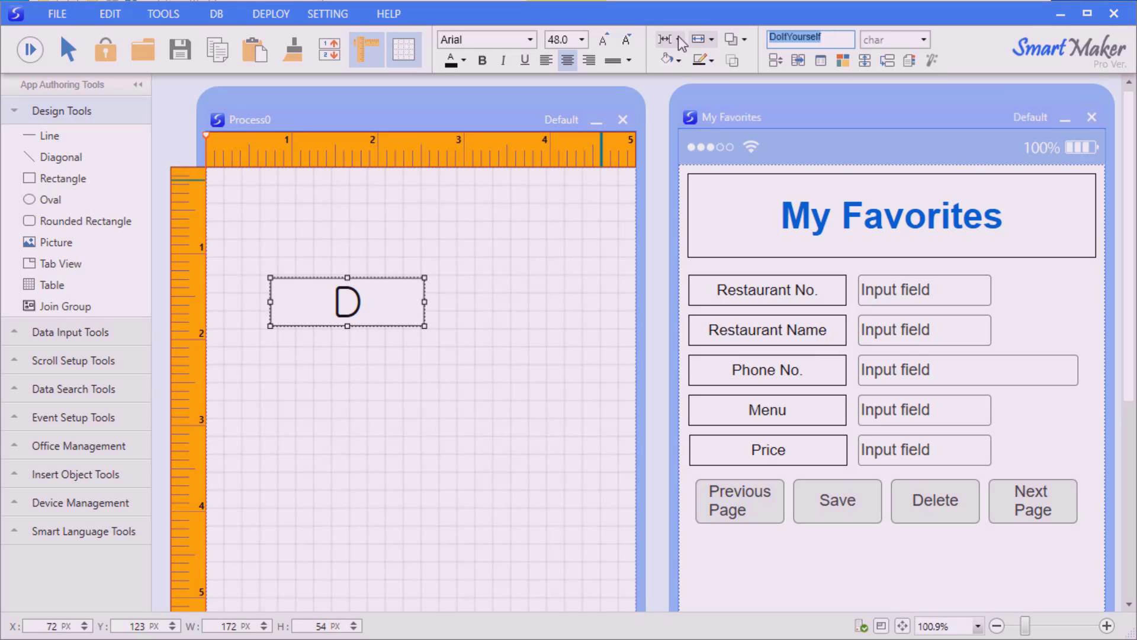
{"action": "left_click", "coordinate": [580, 260]}
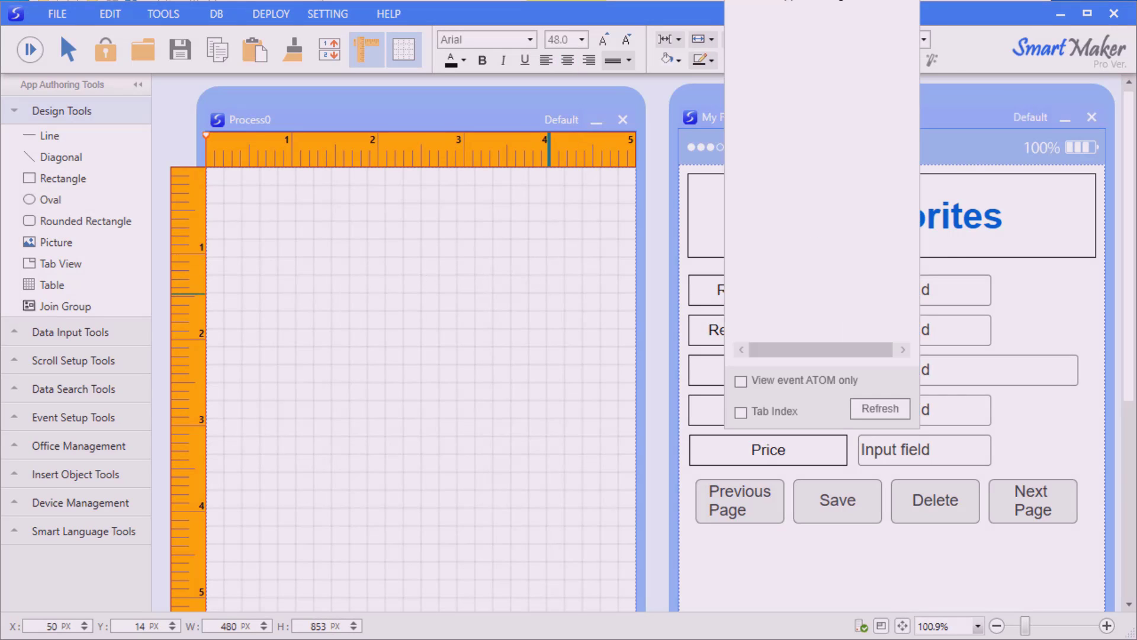
- Close the Process Manager of Process0 and open the one for the My Favorites form, placing it in view
{"action": "left_click_drag", "start_coordinate": [799, 2], "coordinate": [482, 129]}
{"action": "left_click", "coordinate": [794, 117]}
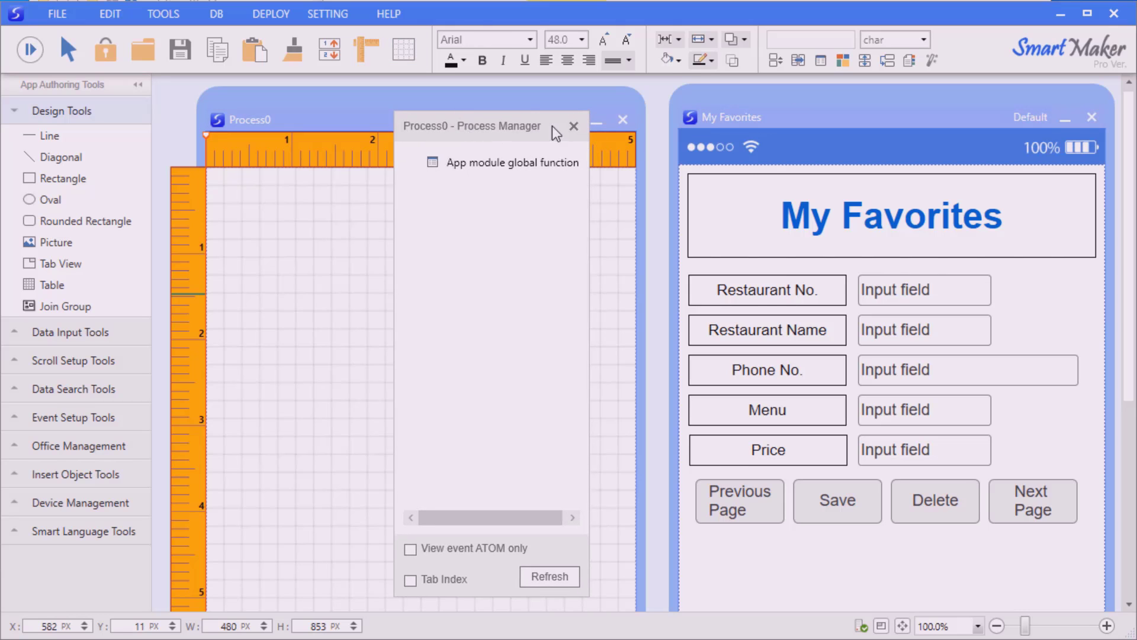
{"action": "left_click", "coordinate": [573, 123]}
{"action": "left_click", "coordinate": [772, 57]}
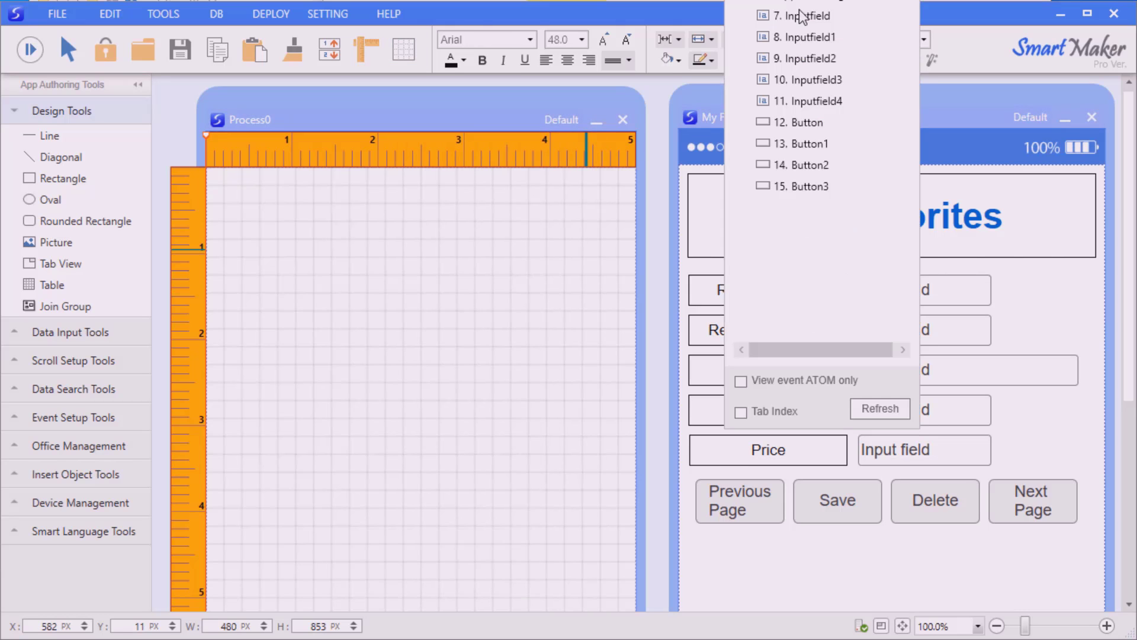
{"action": "left_click_drag", "start_coordinate": [799, 1], "coordinate": [527, 117]}
- Choose ChangeValue as the trigger in the event settings of 7. Inputfield and reopen its trigger list
{"action": "double_click", "coordinate": [432, 187]}
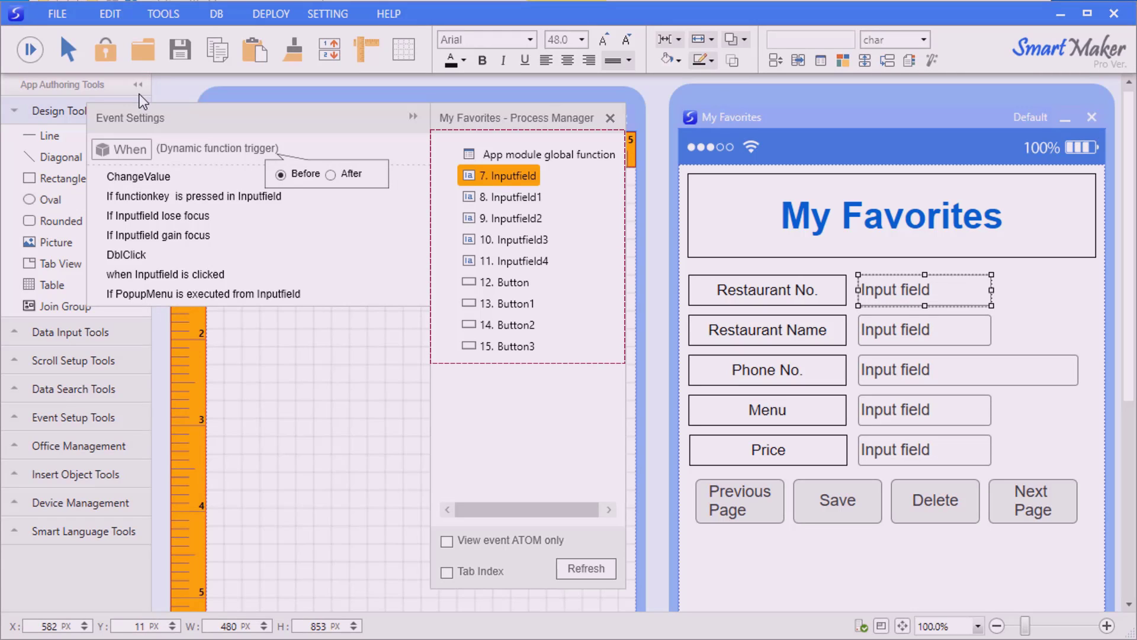
{"action": "left_click", "coordinate": [138, 175]}
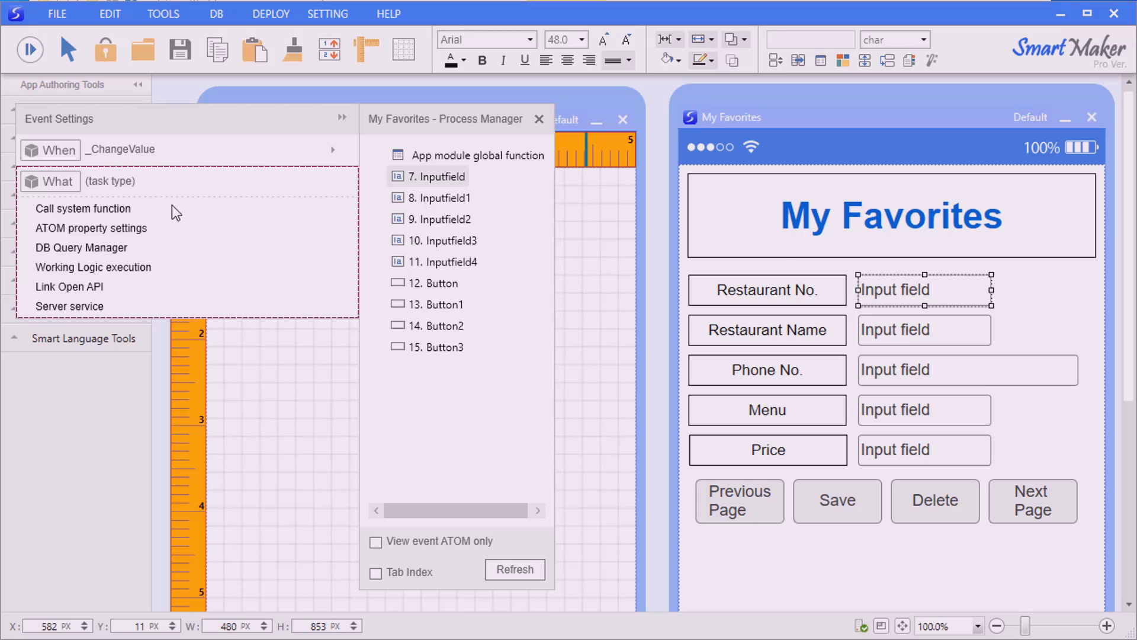
{"action": "left_click", "coordinate": [347, 149]}
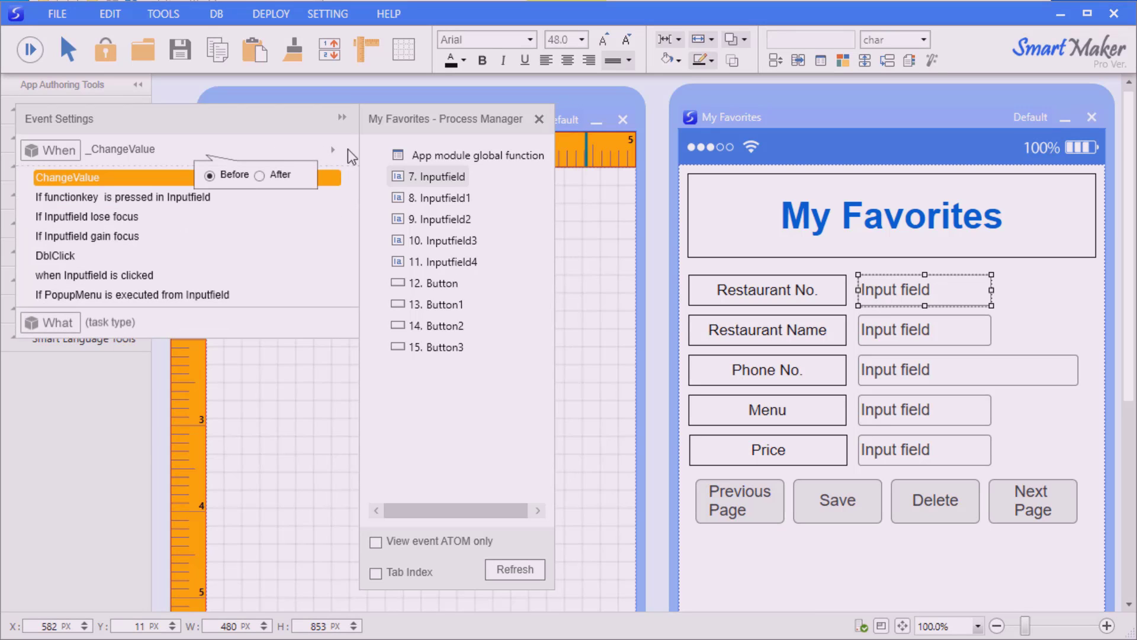
- Examine the event settings of several My Favorites input fields, ending with Inputfield2, and close the Process Manager
{"action": "left_click", "coordinate": [444, 155]}
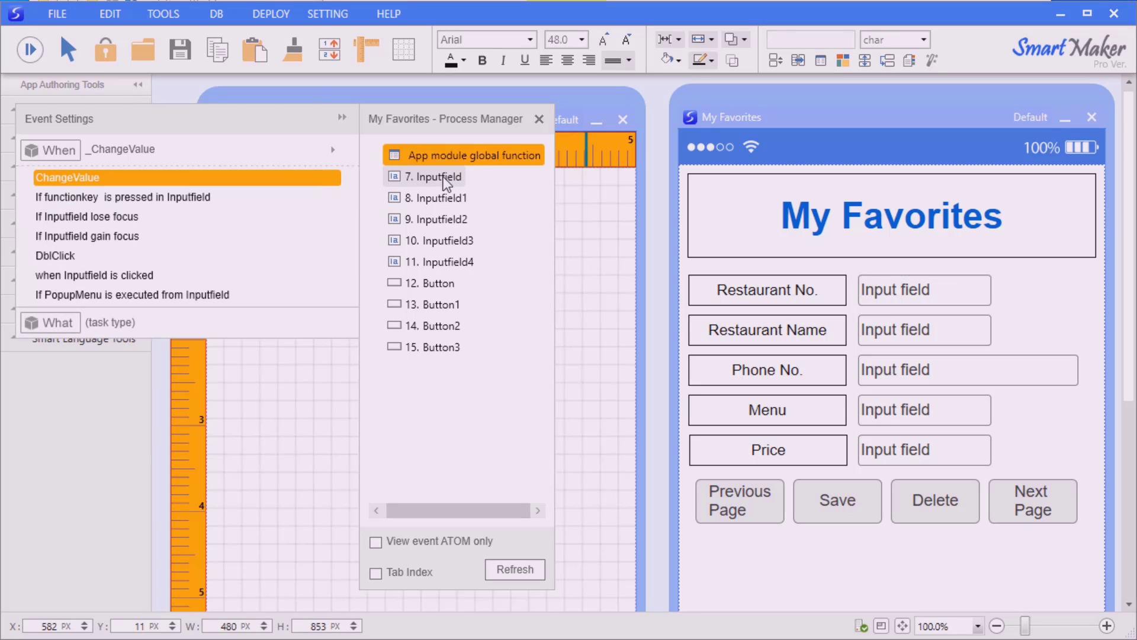
{"action": "left_click", "coordinate": [441, 177]}
{"action": "left_click", "coordinate": [429, 239]}
{"action": "left_click", "coordinate": [432, 219]}
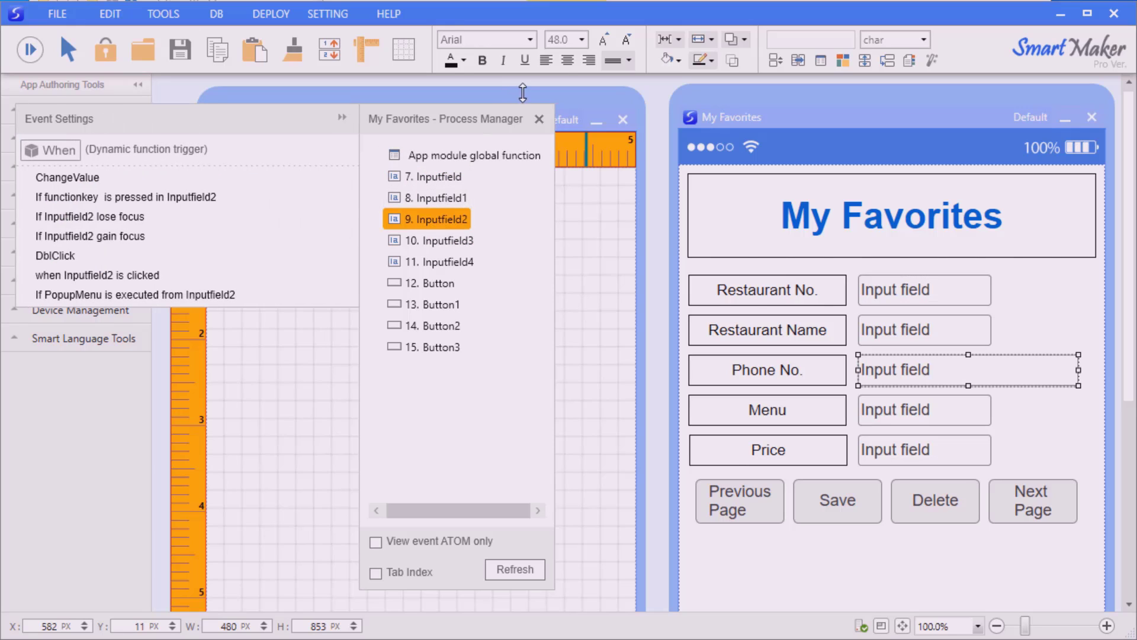
{"action": "left_click", "coordinate": [539, 119]}
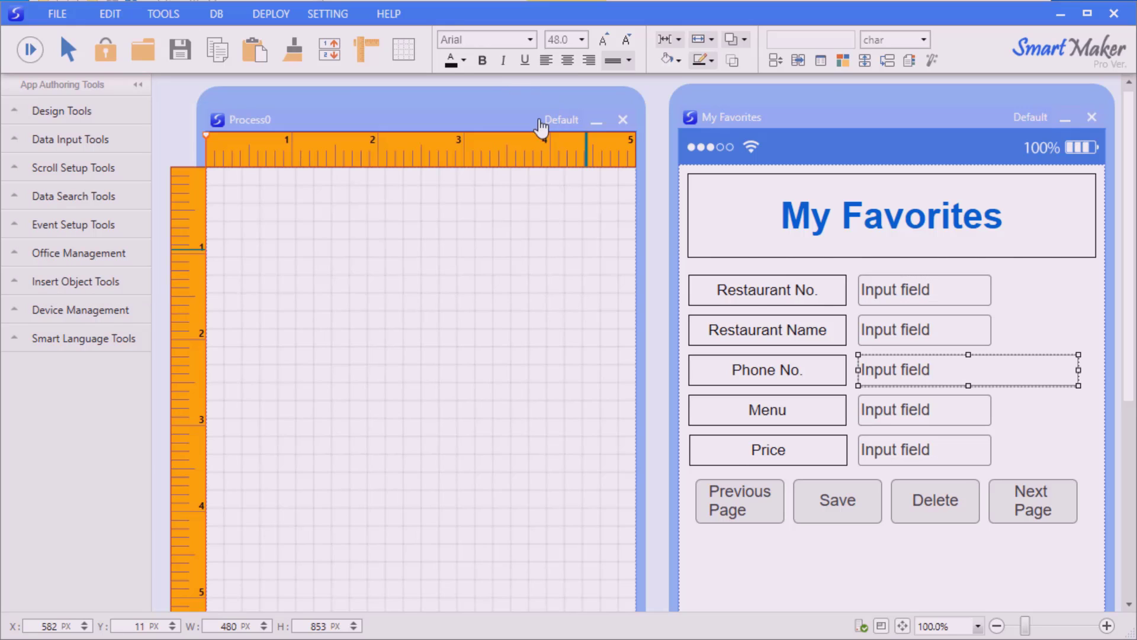
- Examine the My Favorites DB Query Manager's joined variables, query text and query parser for MyFavorites_Delete, and close it
{"action": "left_click", "coordinate": [799, 60]}
{"action": "left_click_drag", "start_coordinate": [561, 88], "coordinate": [467, 136]}
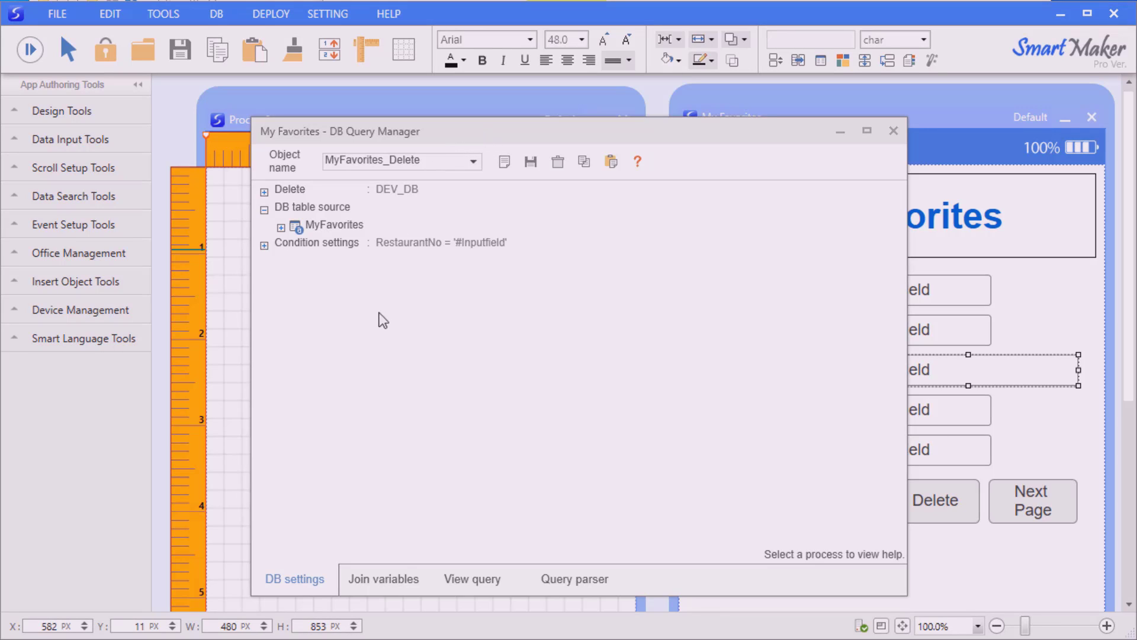
{"action": "left_click", "coordinate": [406, 565]}
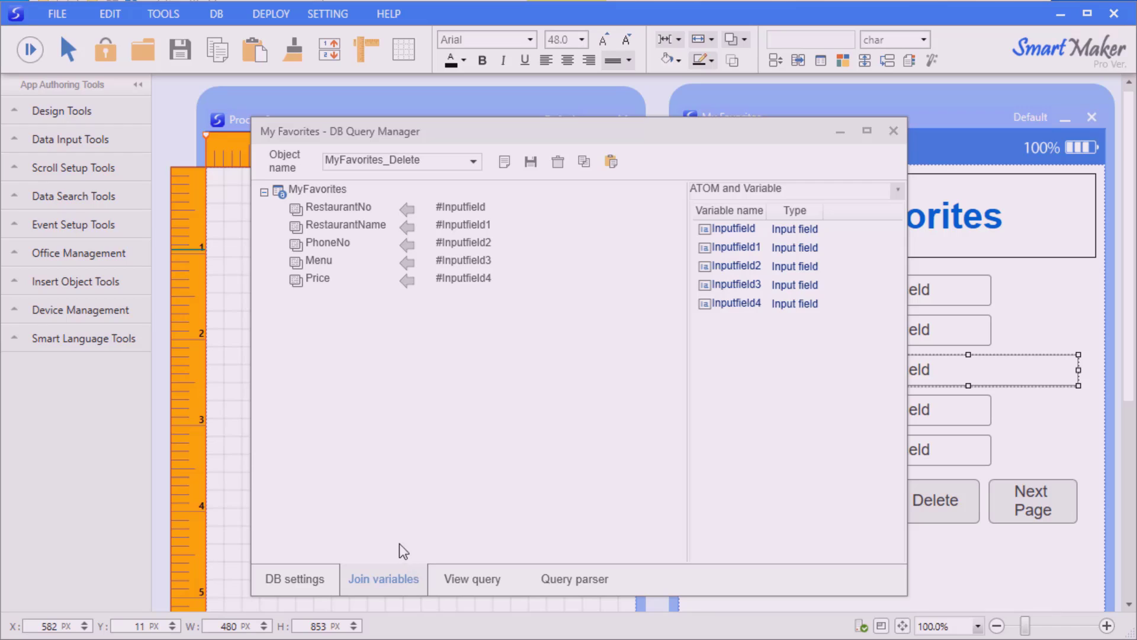
{"action": "left_click", "coordinate": [473, 575]}
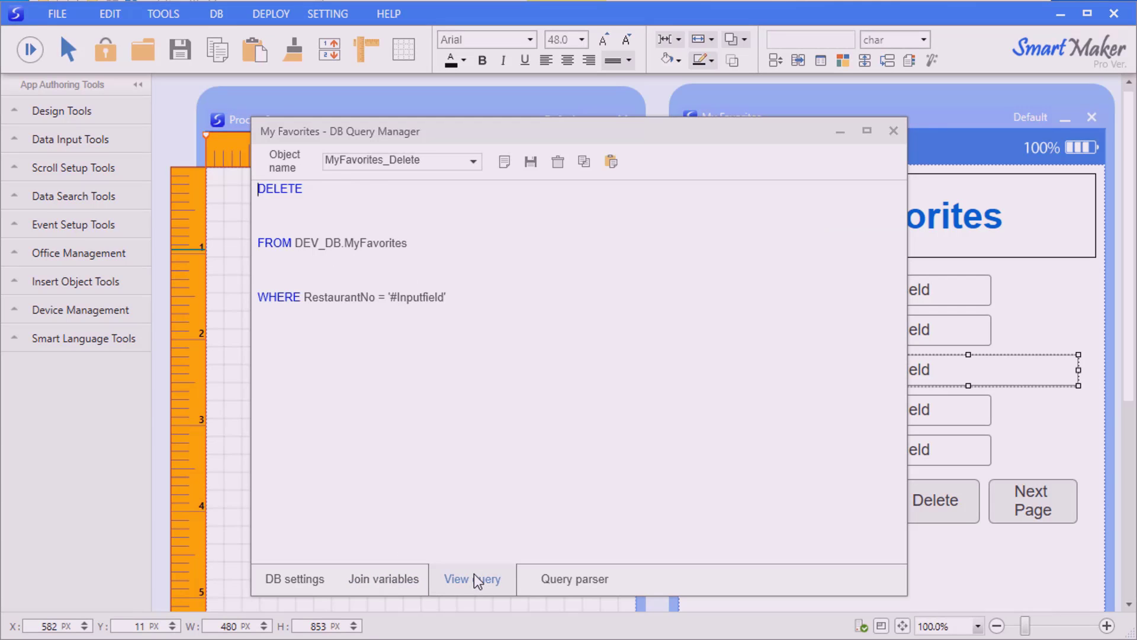
{"action": "left_click", "coordinate": [573, 579]}
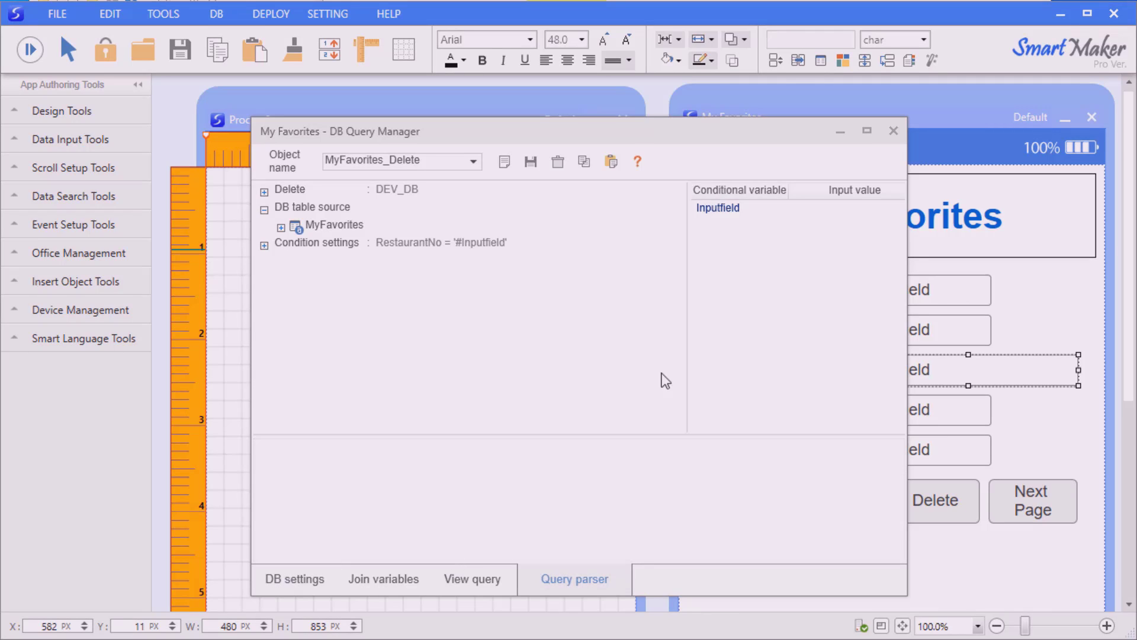
{"action": "left_click", "coordinate": [893, 130]}
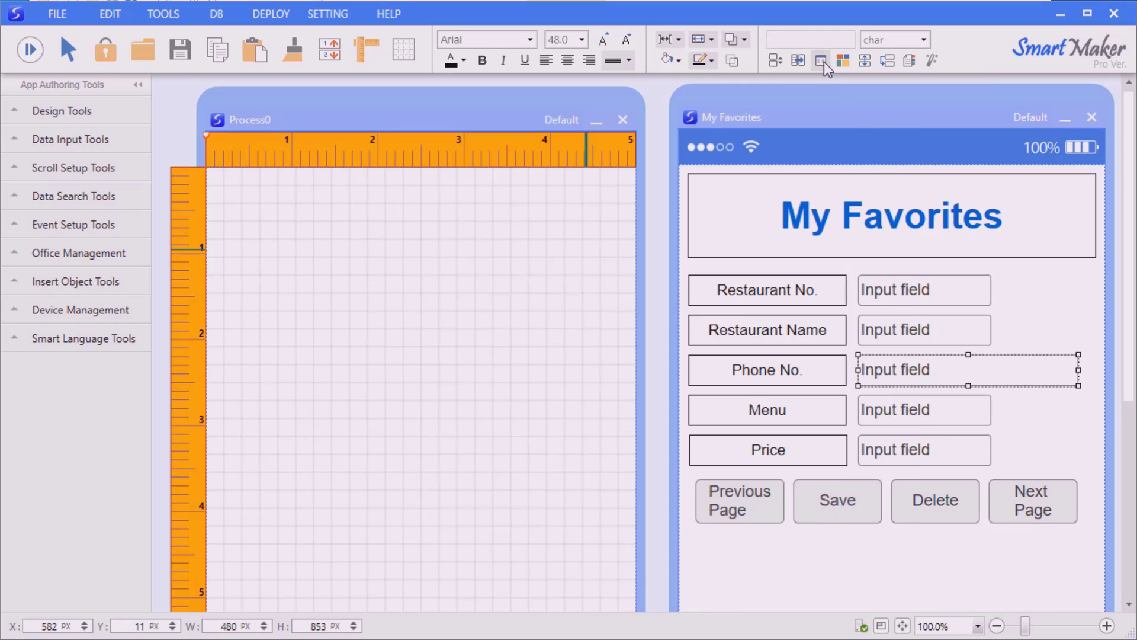
- Open the Natural Language Script of My Favorites for the ATOM (Process1) and choose the message "when model opens"
{"action": "left_click", "coordinate": [823, 61]}
{"action": "left_click", "coordinate": [358, 100]}
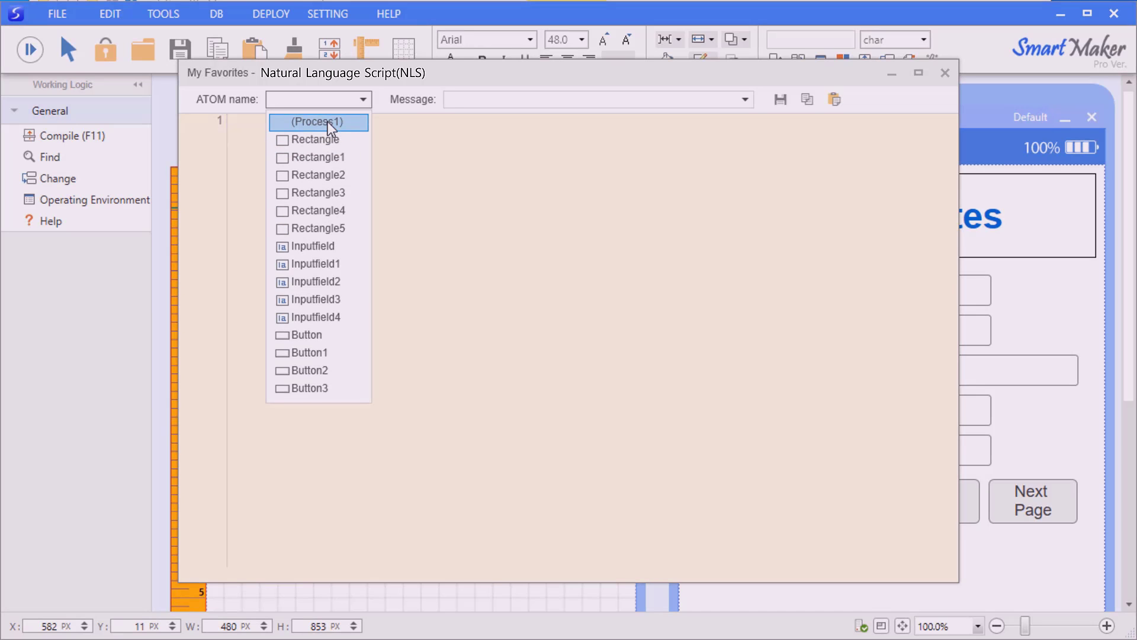
{"action": "left_click", "coordinate": [328, 122]}
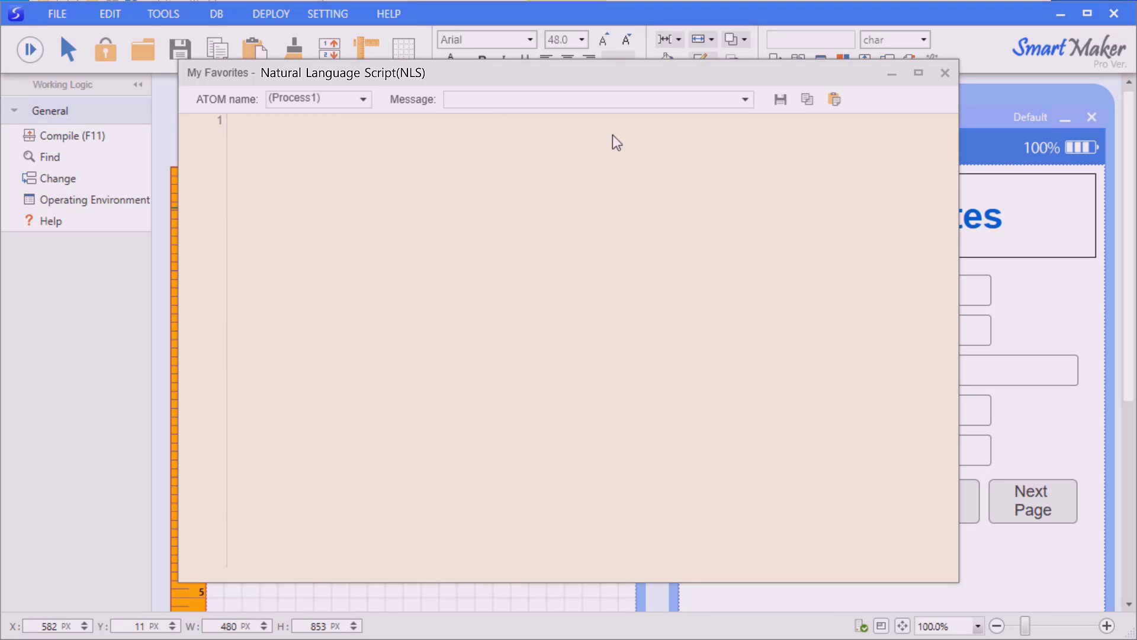
{"action": "left_click", "coordinate": [740, 99]}
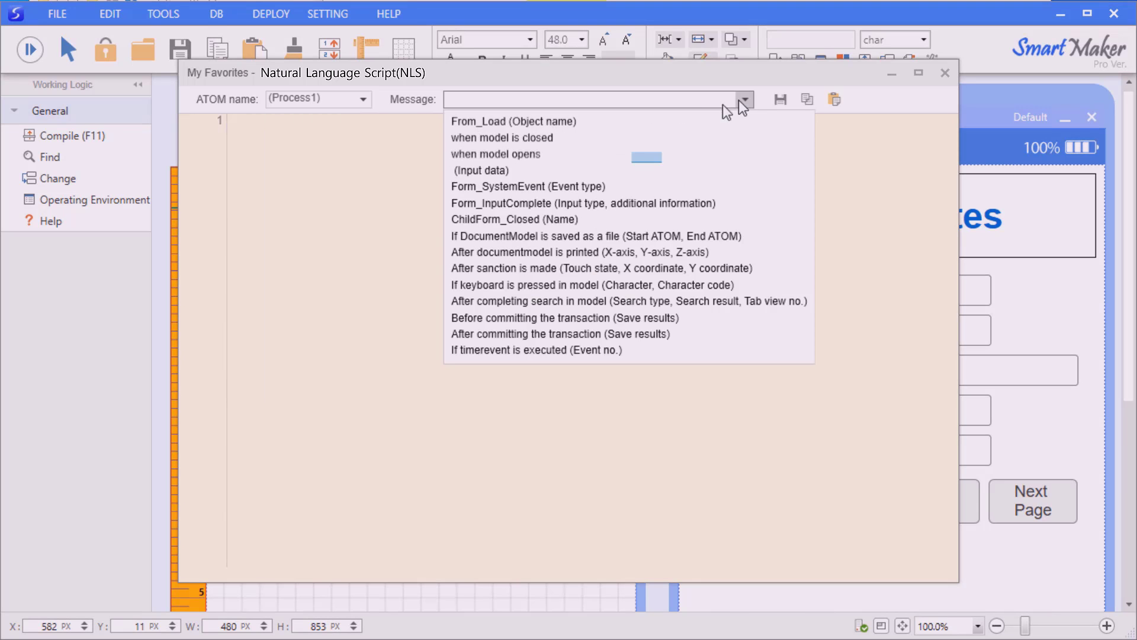
{"action": "left_click", "coordinate": [635, 153]}
{"action": "left_click", "coordinate": [527, 367]}
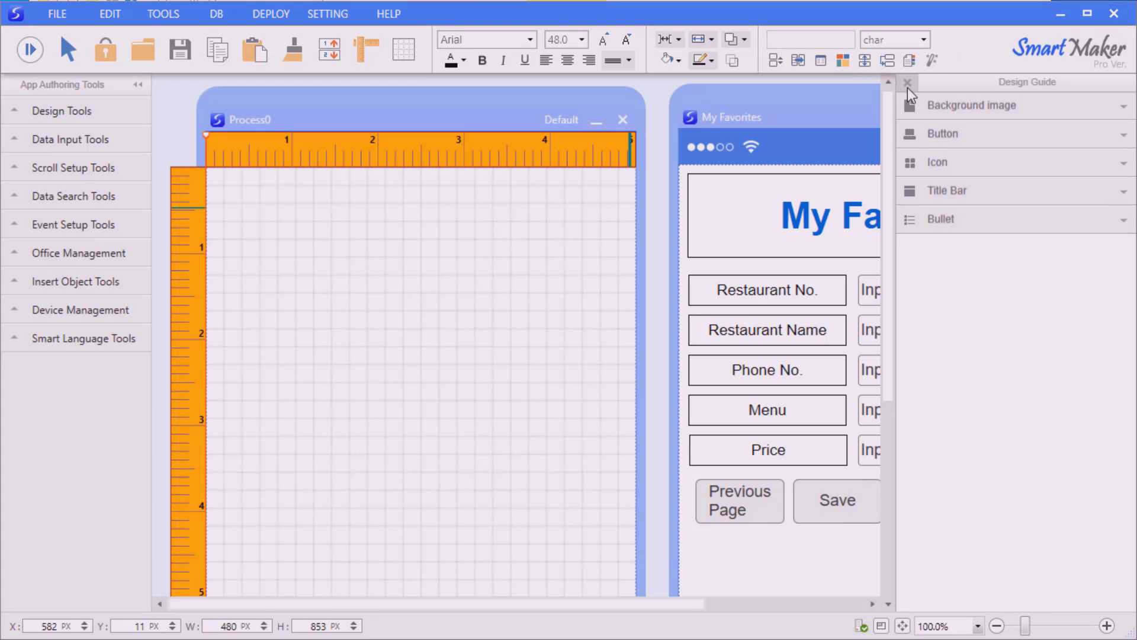
- Try the plain dark gray background image on the Process0 form and replace it with the sparkling green one
{"action": "left_click", "coordinate": [1002, 107]}
{"action": "left_click", "coordinate": [938, 172]}
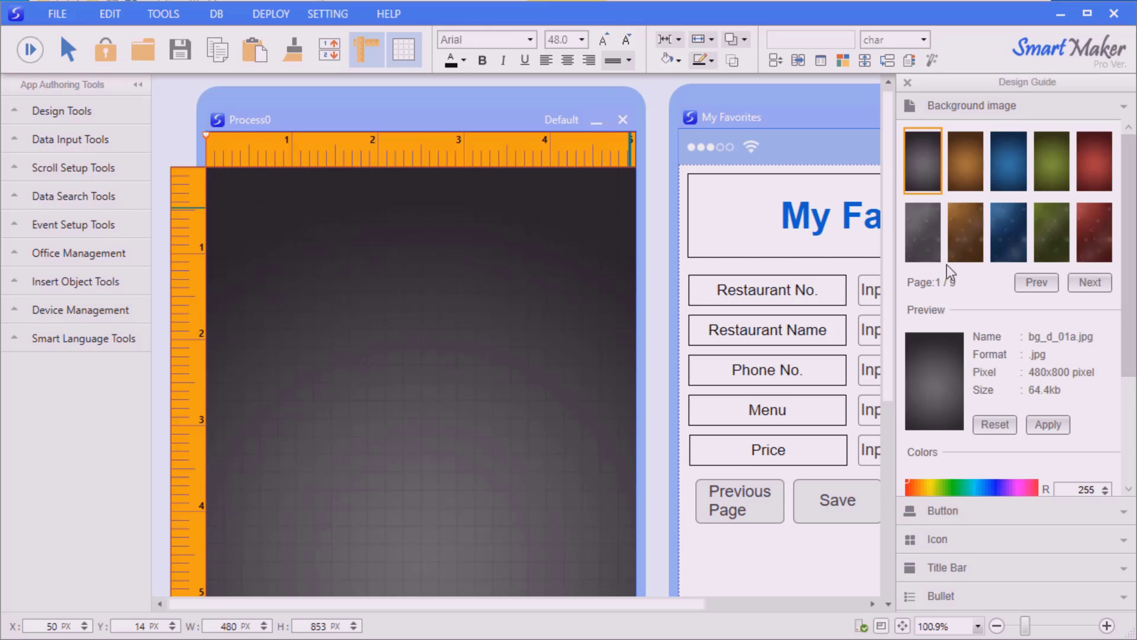
{"action": "double_click", "coordinate": [1040, 228]}
{"action": "left_click", "coordinate": [965, 106]}
- Add a gray Design Guide button to the Process0 form, enlarge it and apply the glossy orange button design
{"action": "left_click", "coordinate": [958, 132]}
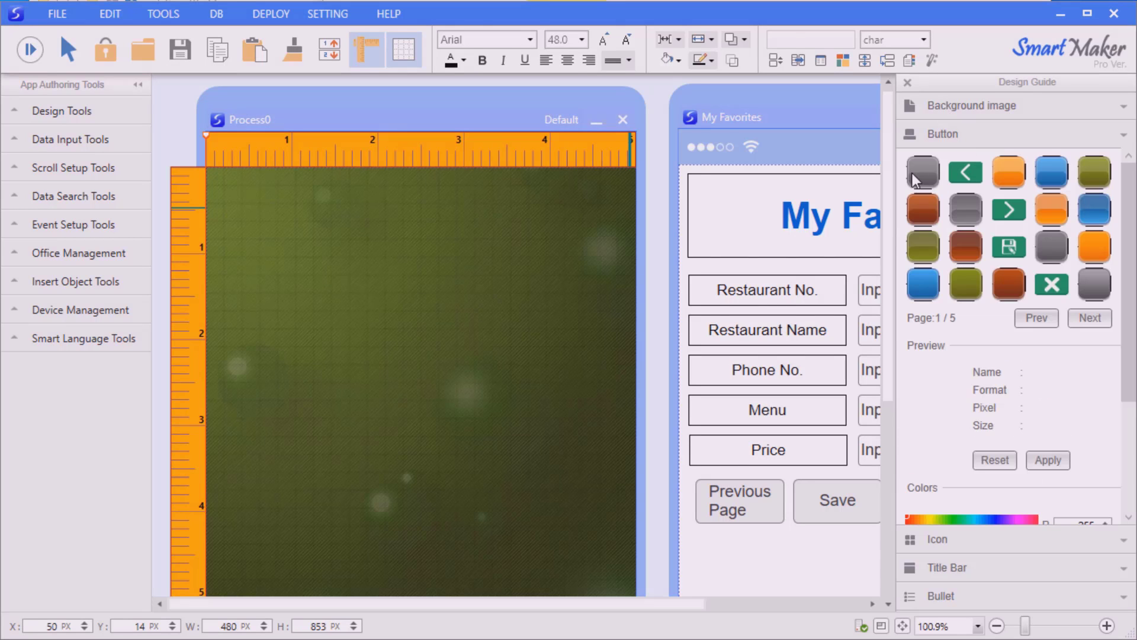
{"action": "double_click", "coordinate": [912, 173]}
{"action": "left_click_drag", "start_coordinate": [369, 259], "coordinate": [418, 311]}
{"action": "left_click_drag", "start_coordinate": [1051, 209], "coordinate": [437, 298]}
- Set the text color of the orange button on the Process0 form to white
{"action": "left_click", "coordinate": [465, 60]}
{"action": "left_click", "coordinate": [462, 103]}
{"action": "left_click", "coordinate": [483, 307]}
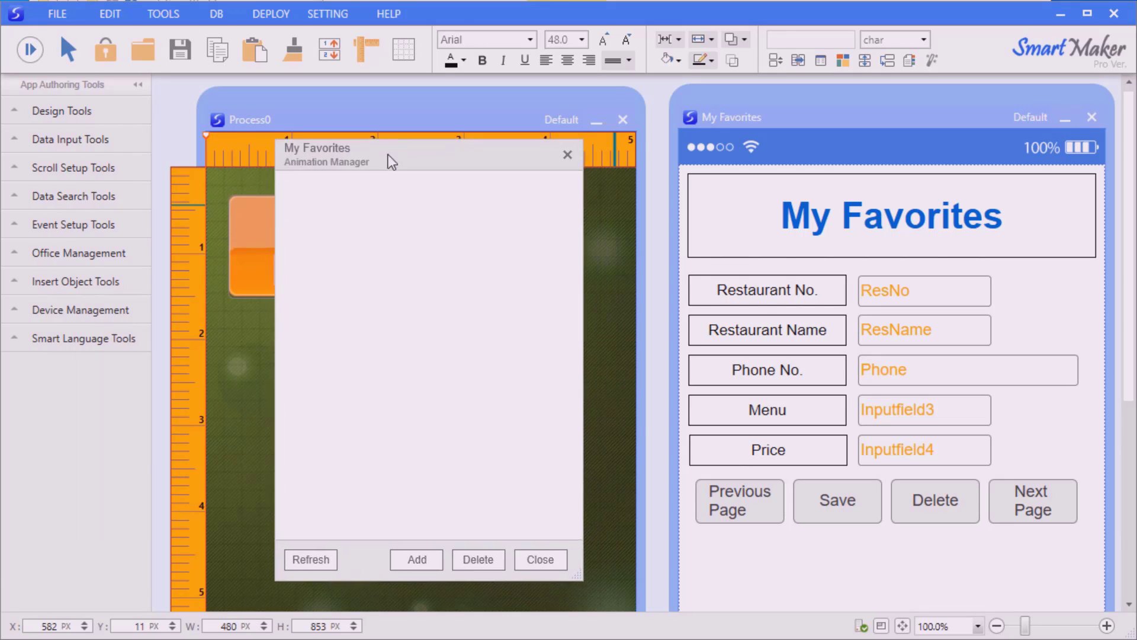
- Add an animation to the Save button on My Favorites that starts when clicked and uses the Set path effect with Straight line
{"action": "left_click", "coordinate": [837, 510]}
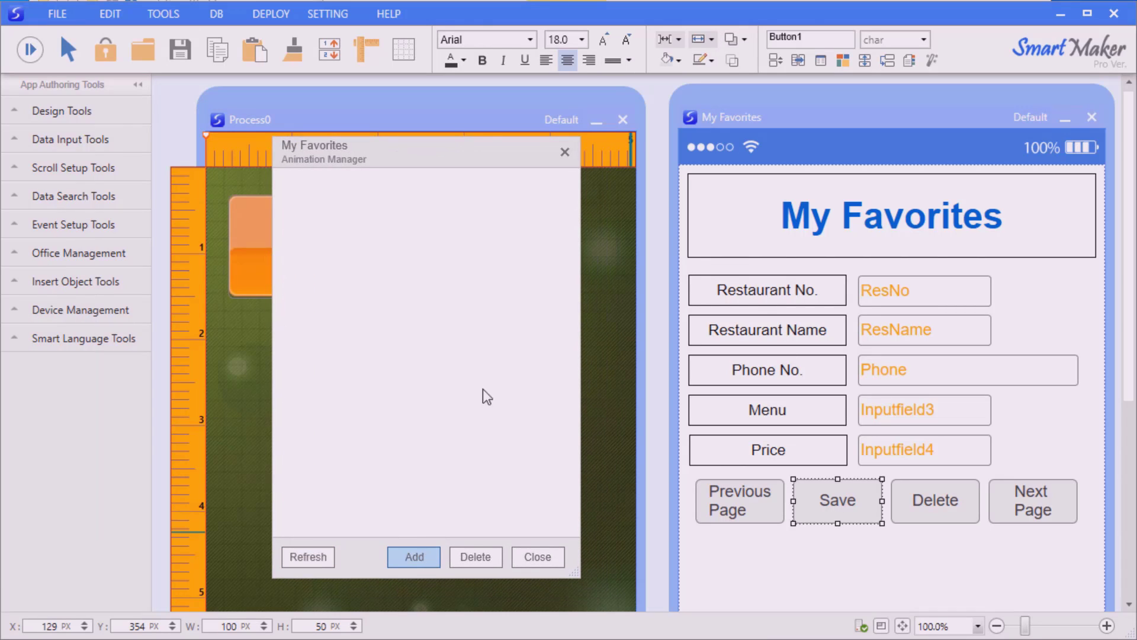
{"action": "left_click", "coordinate": [413, 556]}
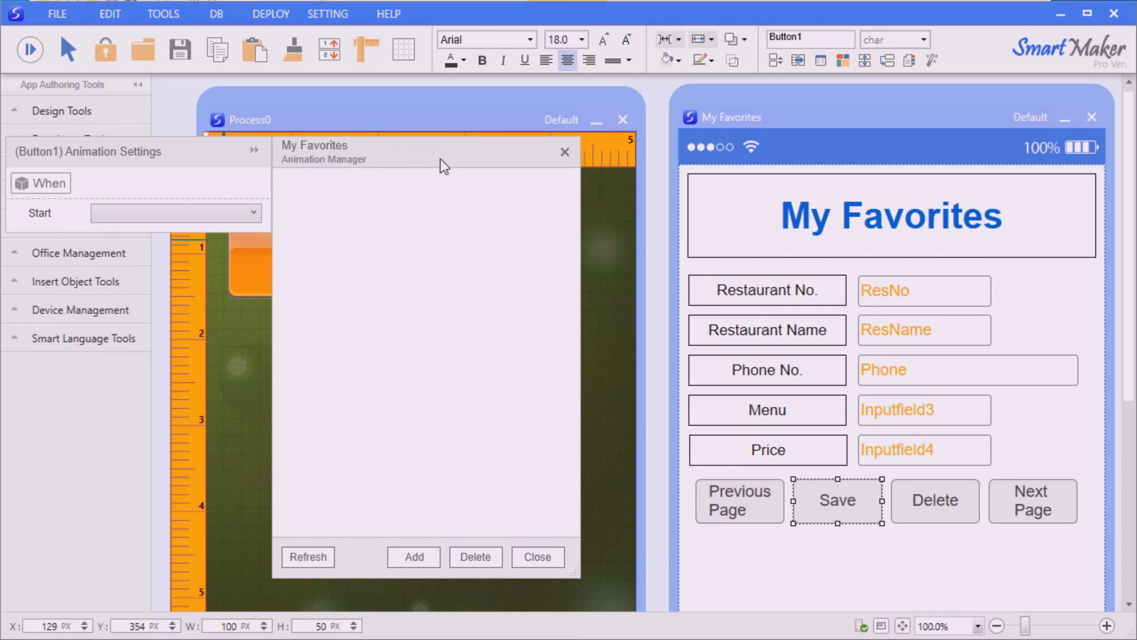
{"action": "left_click_drag", "start_coordinate": [439, 159], "coordinate": [567, 140]}
{"action": "left_click", "coordinate": [348, 193]}
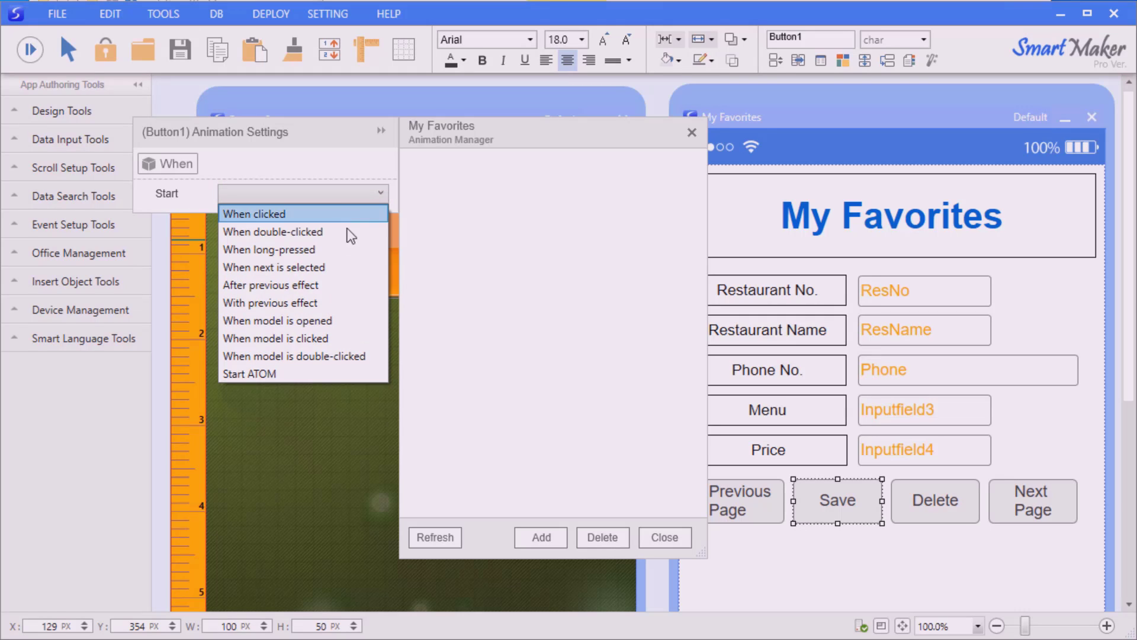
{"action": "left_click", "coordinate": [342, 214]}
{"action": "left_click", "coordinate": [346, 233]}
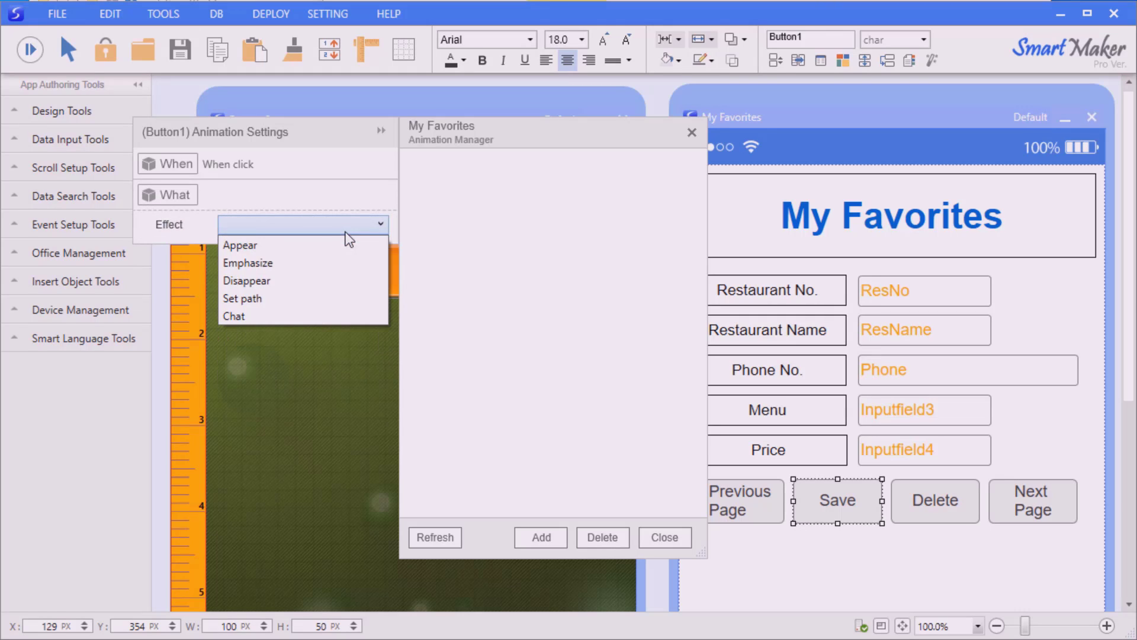
{"action": "left_click", "coordinate": [312, 302]}
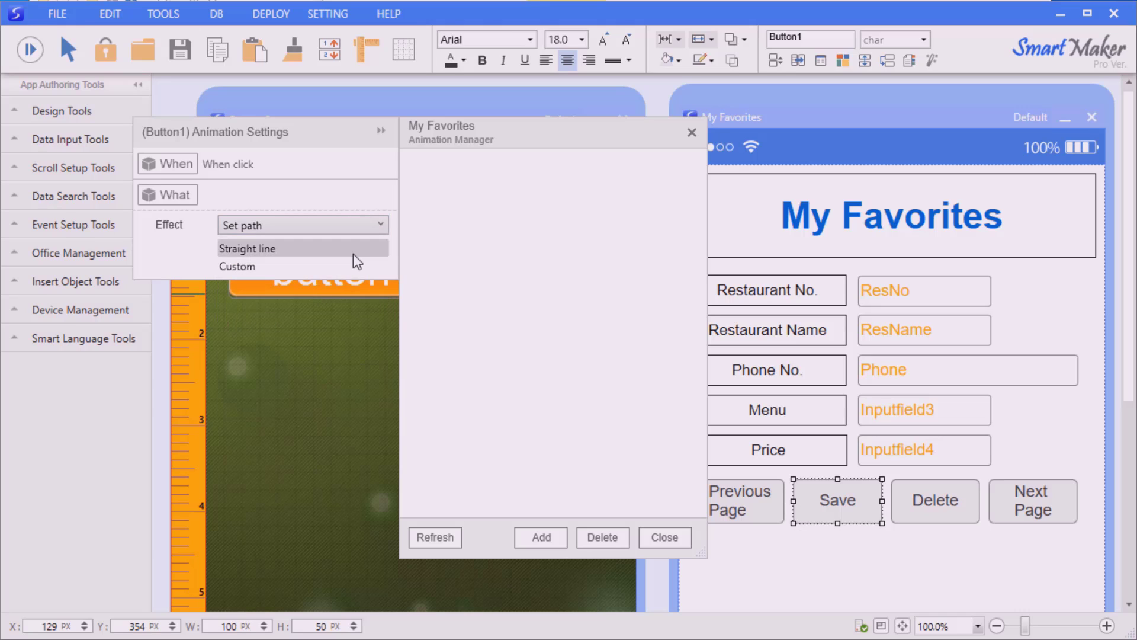
{"action": "left_click", "coordinate": [353, 253]}
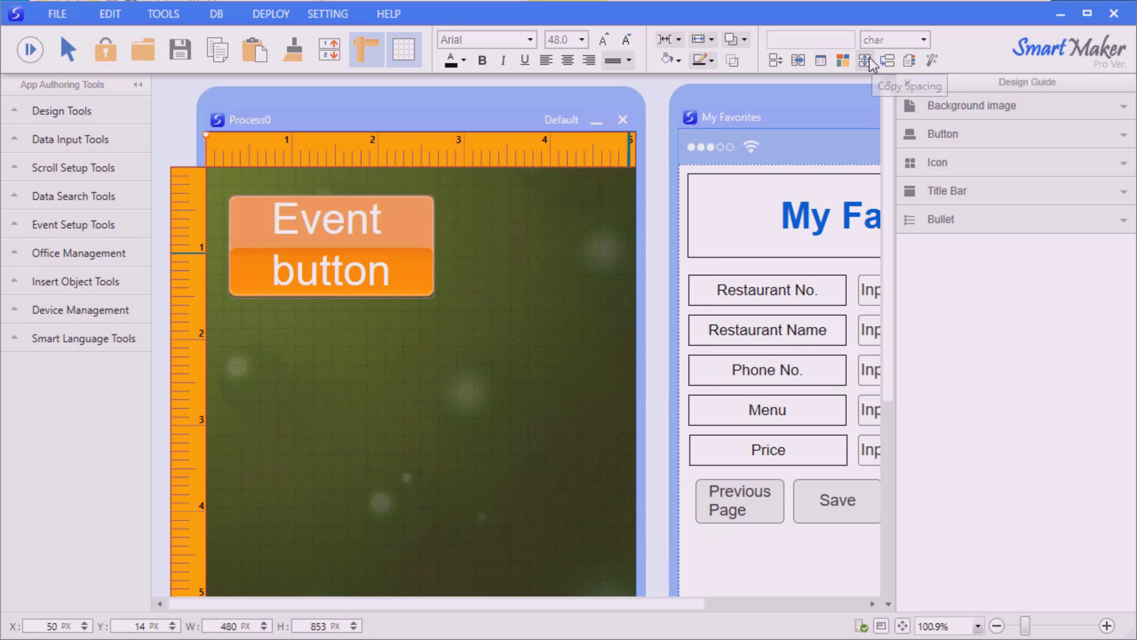
- Open the copy spacing settings and accept a copy ATOM spacing of 10
{"action": "left_click", "coordinate": [865, 60]}
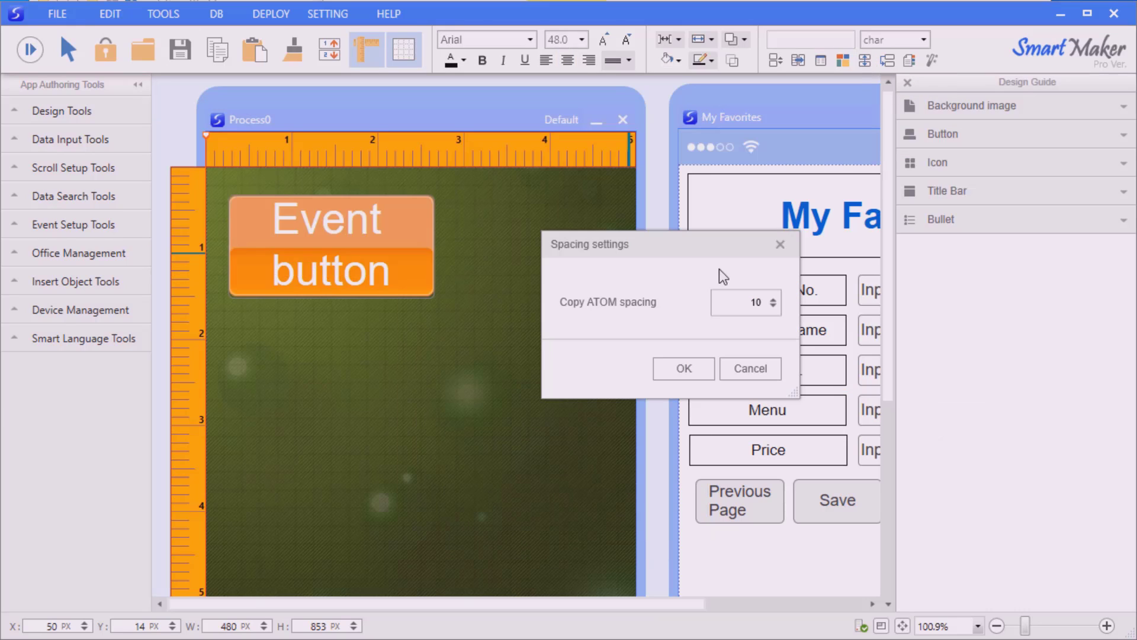
{"action": "left_click", "coordinate": [684, 368]}
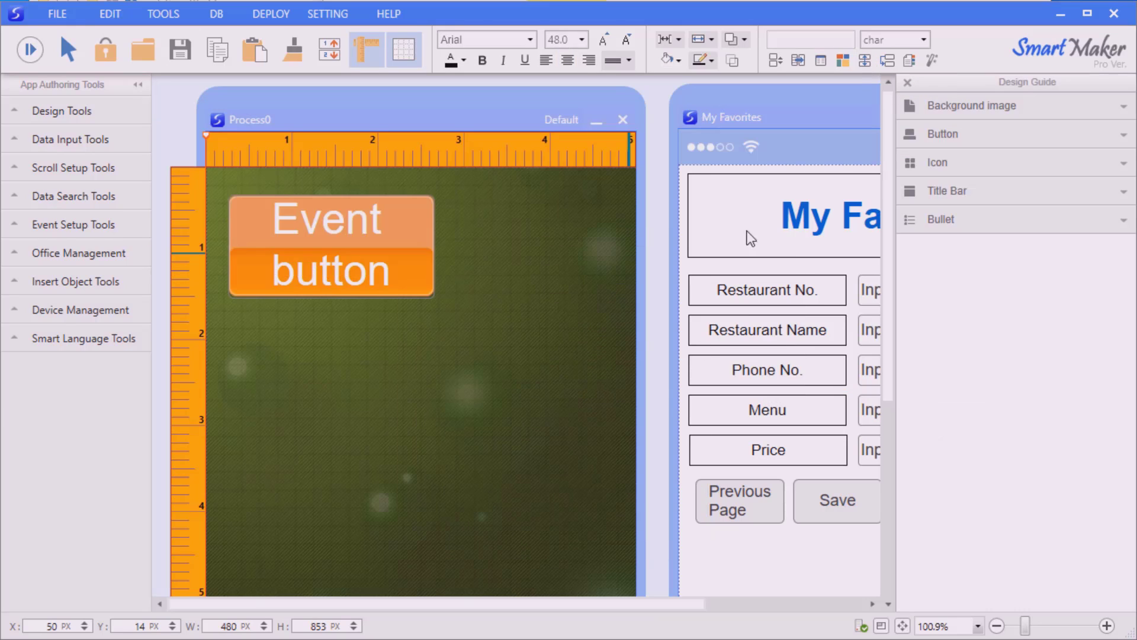
{"action": "left_click", "coordinate": [890, 62]}
{"action": "left_click", "coordinate": [660, 284]}
{"action": "left_click", "coordinate": [644, 308]}
{"action": "left_click", "coordinate": [657, 283]}
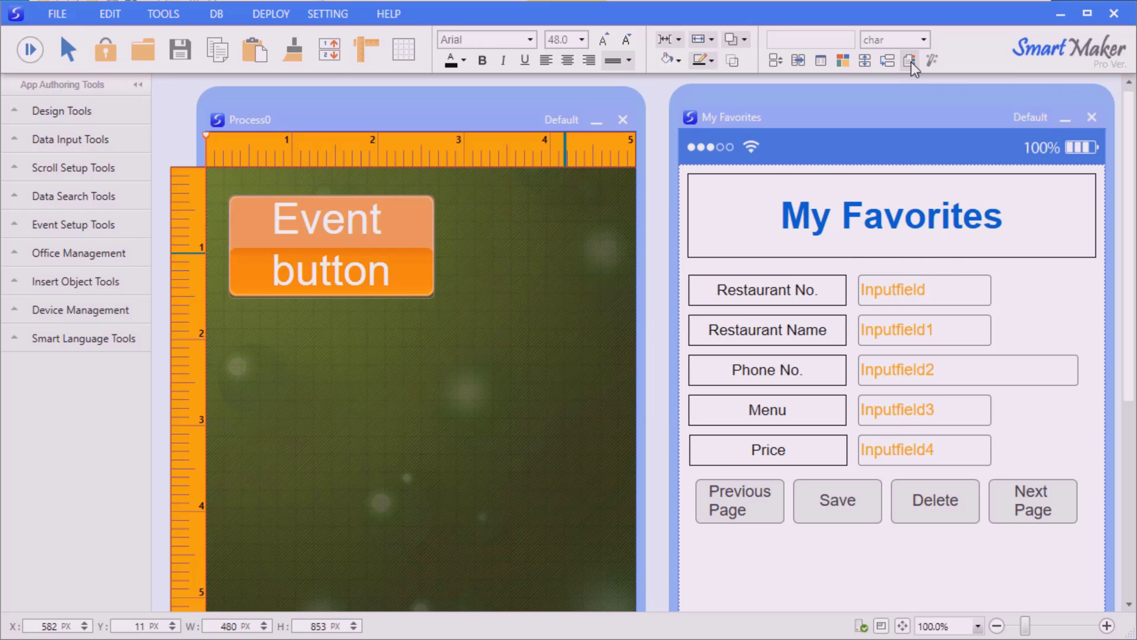
- Rename the Restaurant No., Restaurant Name and Phone No. input fields on My Favorites as ResNo, ResName and Phone
{"action": "left_click", "coordinate": [919, 292]}
{"action": "type", "text": "ResNo"}
{"action": "key", "text": "Tab"}
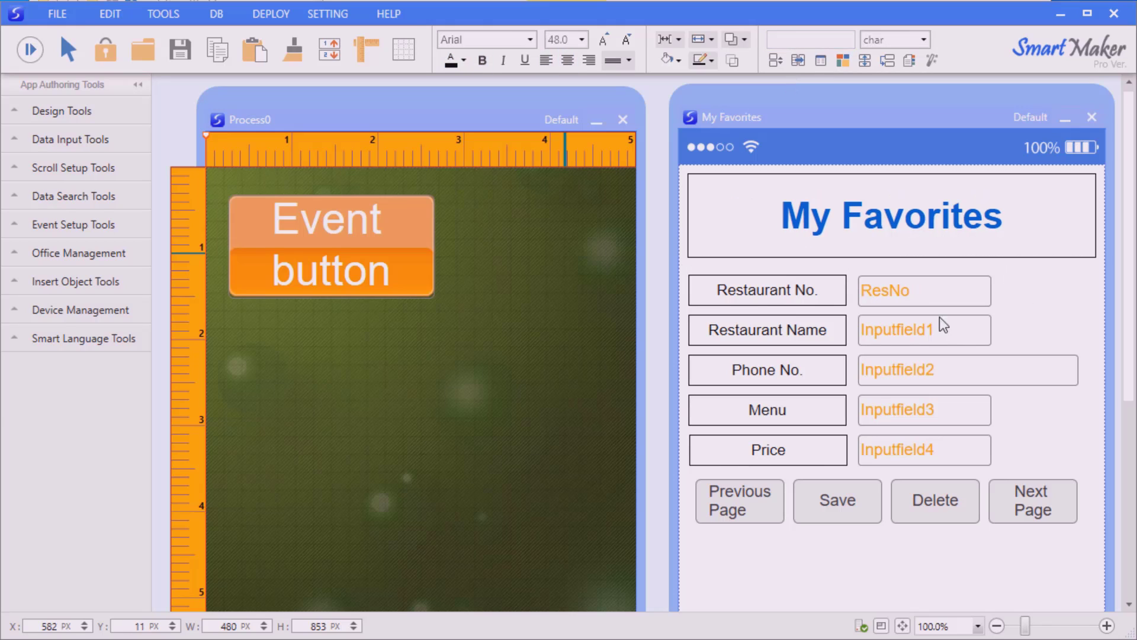
{"action": "type", "text": "ResName"}
{"action": "key", "text": "Tab"}
{"action": "type", "text": "Phone"}
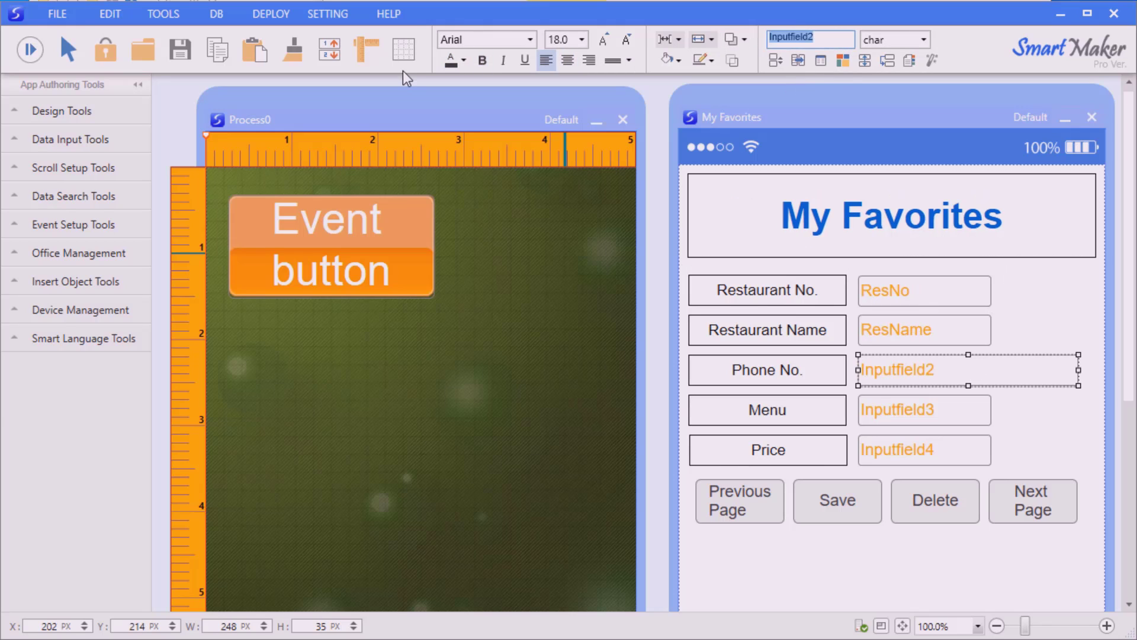
{"action": "key", "text": "Return"}
- Set the data type of the ResNo input field to int
{"action": "left_click", "coordinate": [1000, 58]}
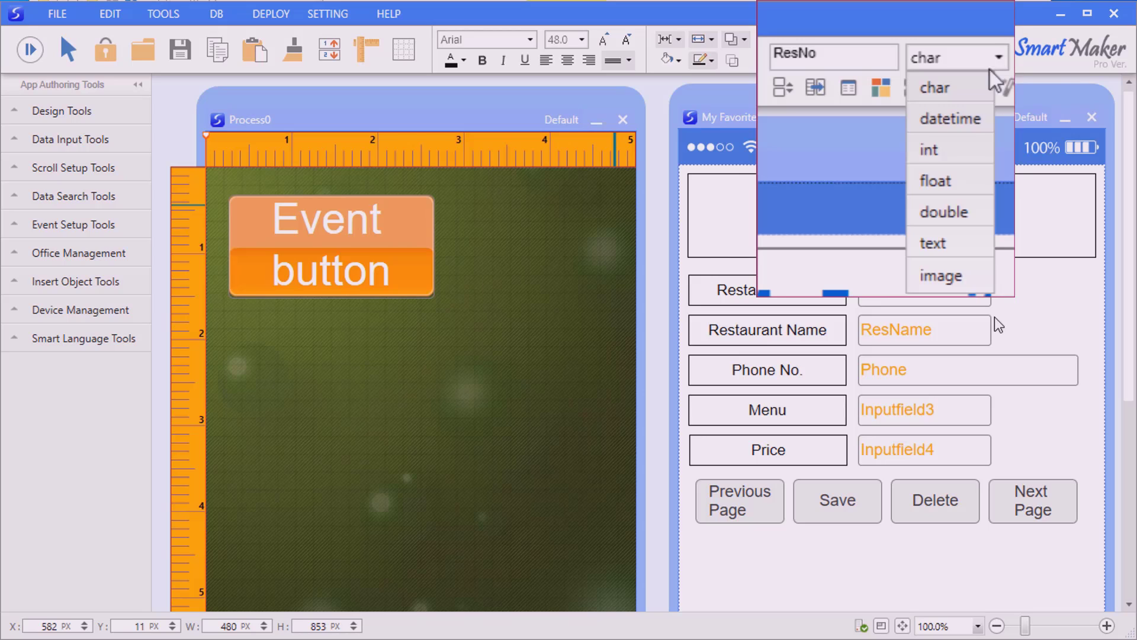
{"action": "left_click", "coordinate": [929, 147]}
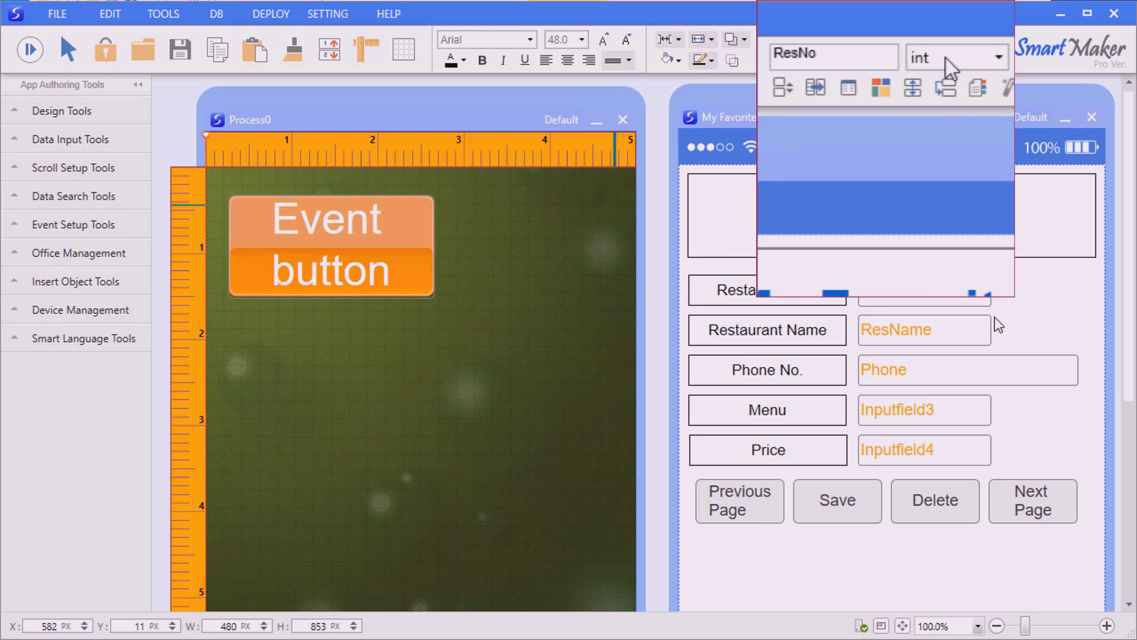